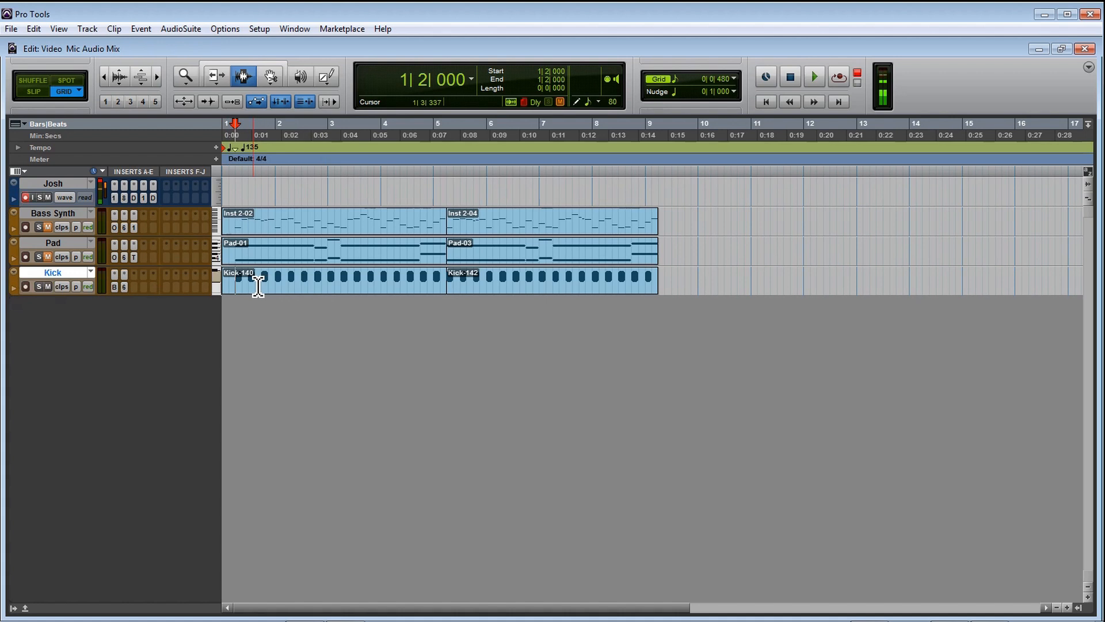
Audition the Kick track, and unmute the Bass Synth track and play both together from bar 1 beat 2.
{"action": "key", "text": "space"}
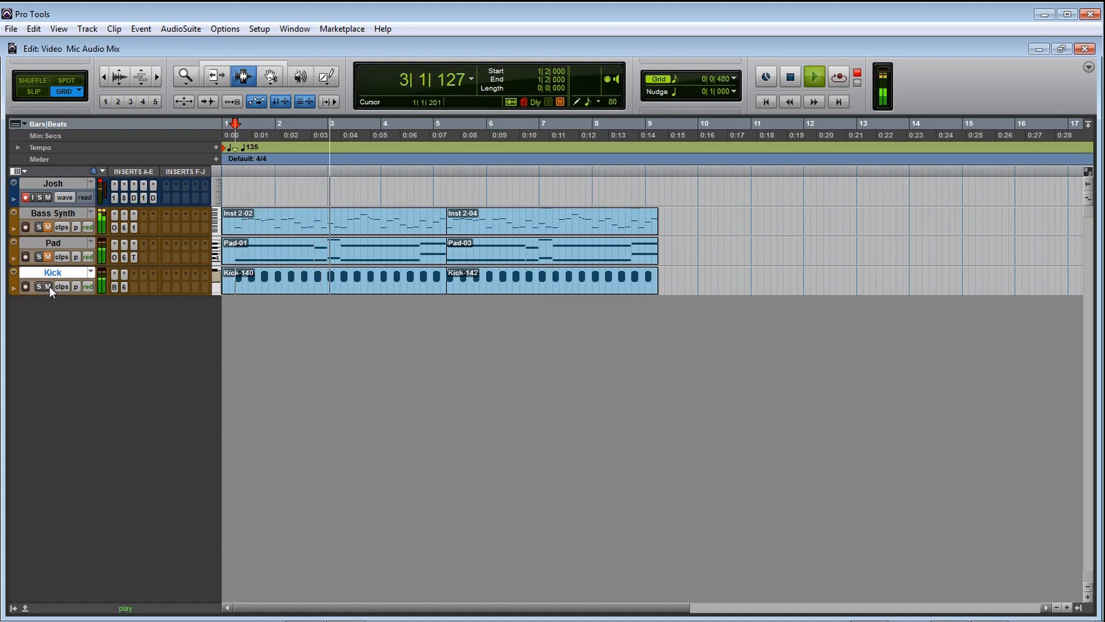
{"action": "key", "text": "space"}
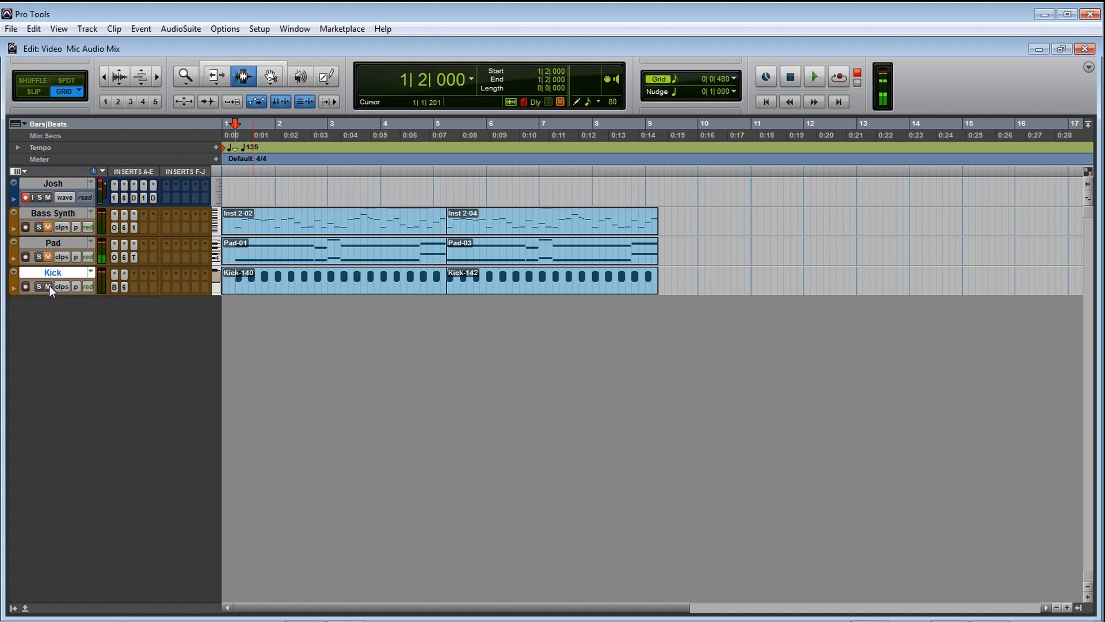
{"action": "left_click", "coordinate": [48, 228]}
{"action": "left_click", "coordinate": [237, 229]}
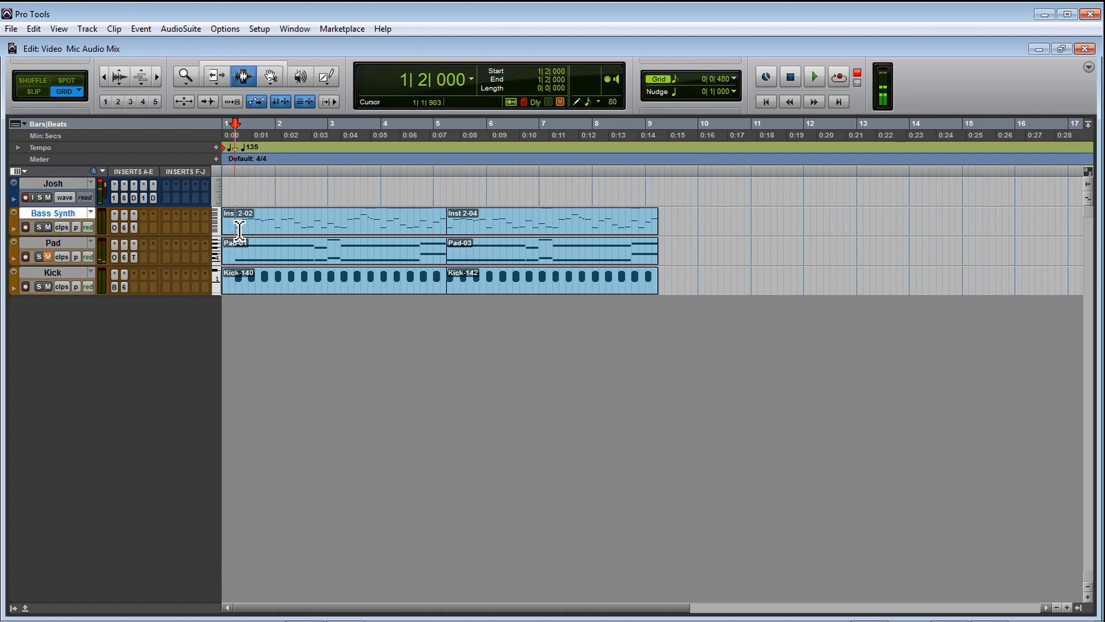
{"action": "key", "text": "space"}
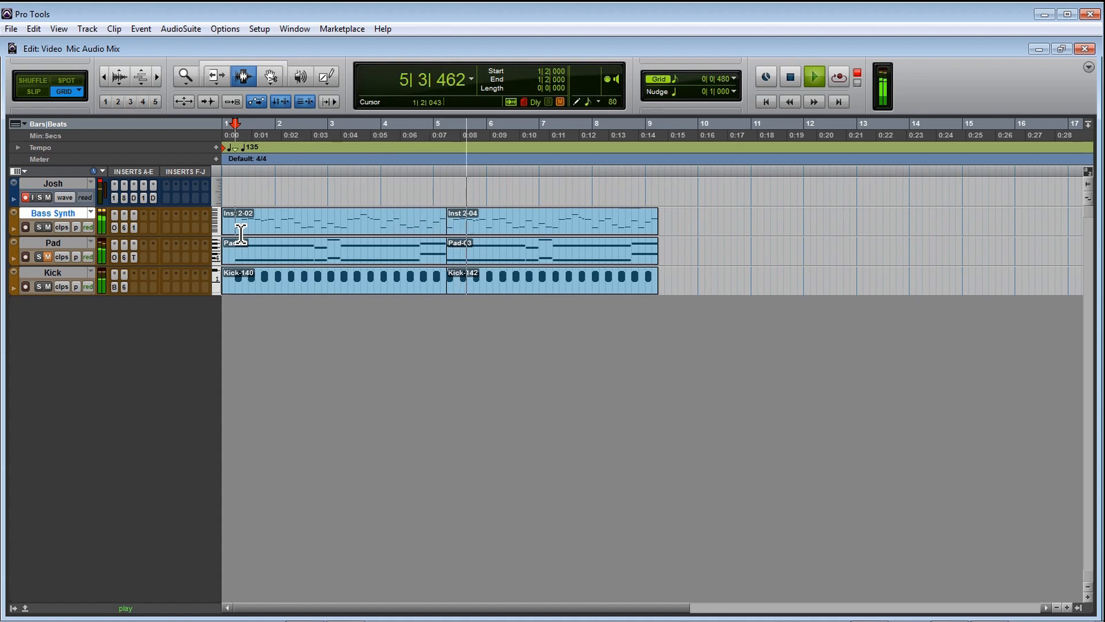
{"action": "key", "text": "space"}
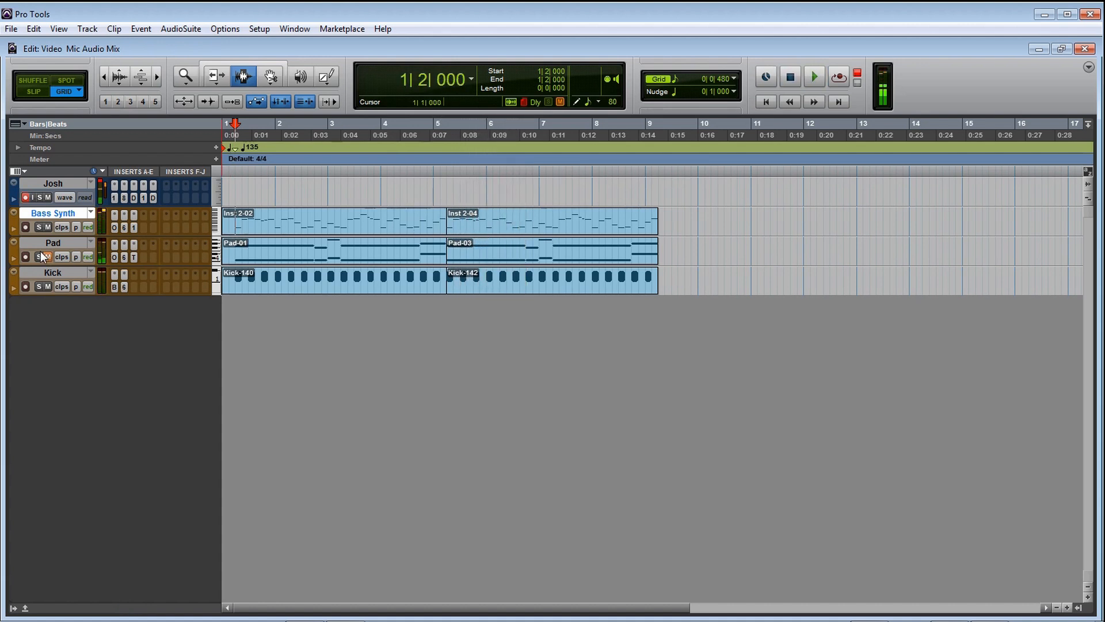
Unmute the Pad track and audition it together with the Bass Synth and Kick.
{"action": "left_click", "coordinate": [238, 252]}
{"action": "key", "text": "space"}
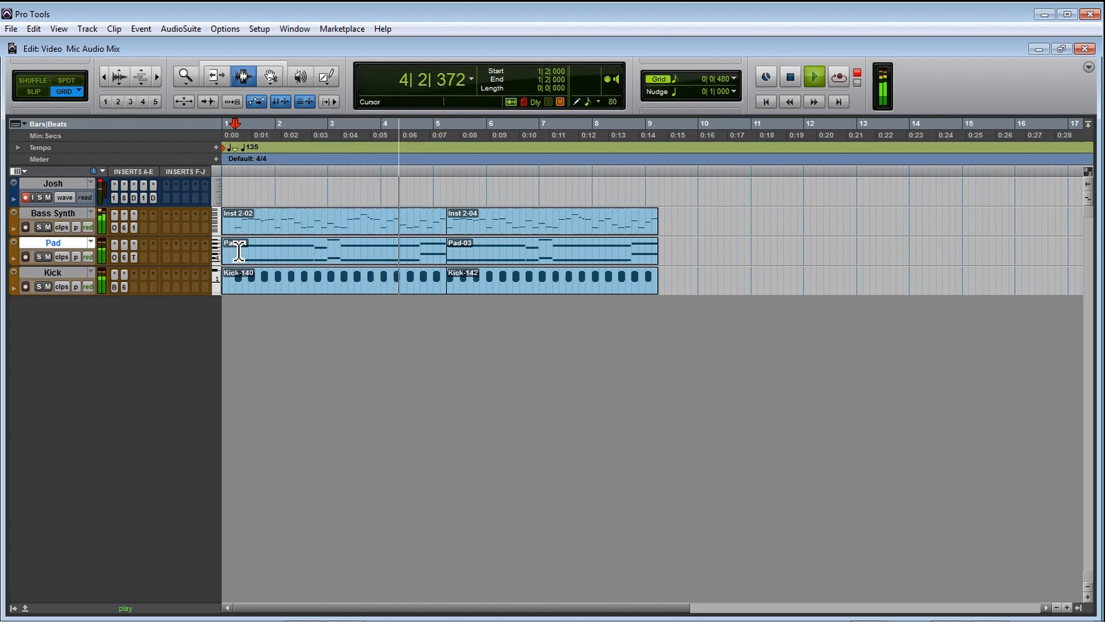
{"action": "key", "text": "space"}
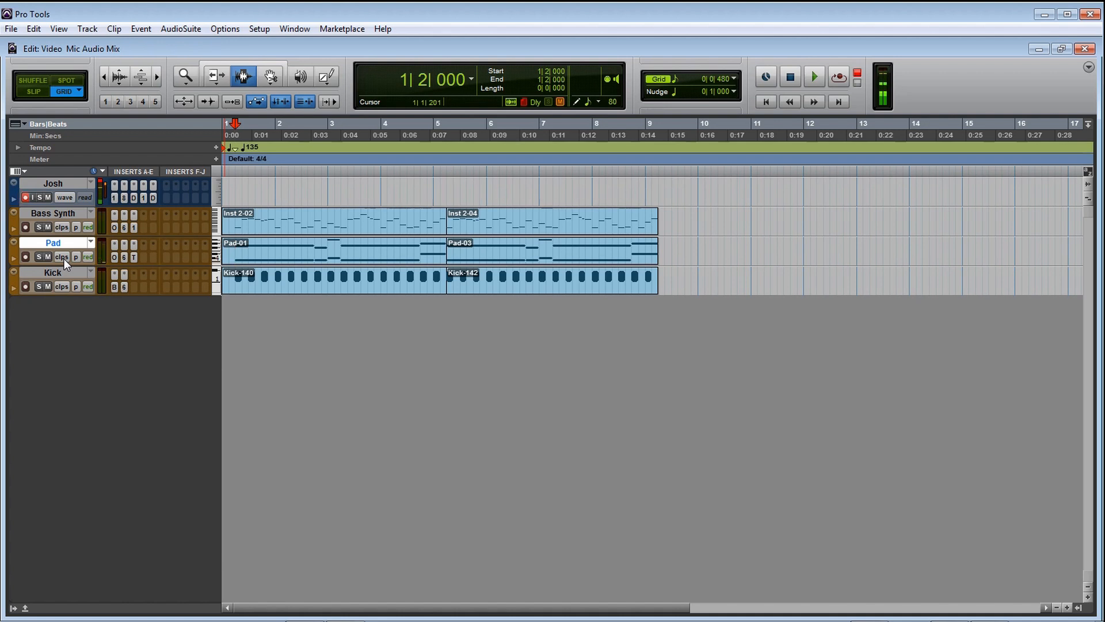
Open the Mix window, select the Kick track, and mute the Pad track.
{"action": "left_click", "coordinate": [289, 30]}
{"action": "left_click", "coordinate": [371, 99]}
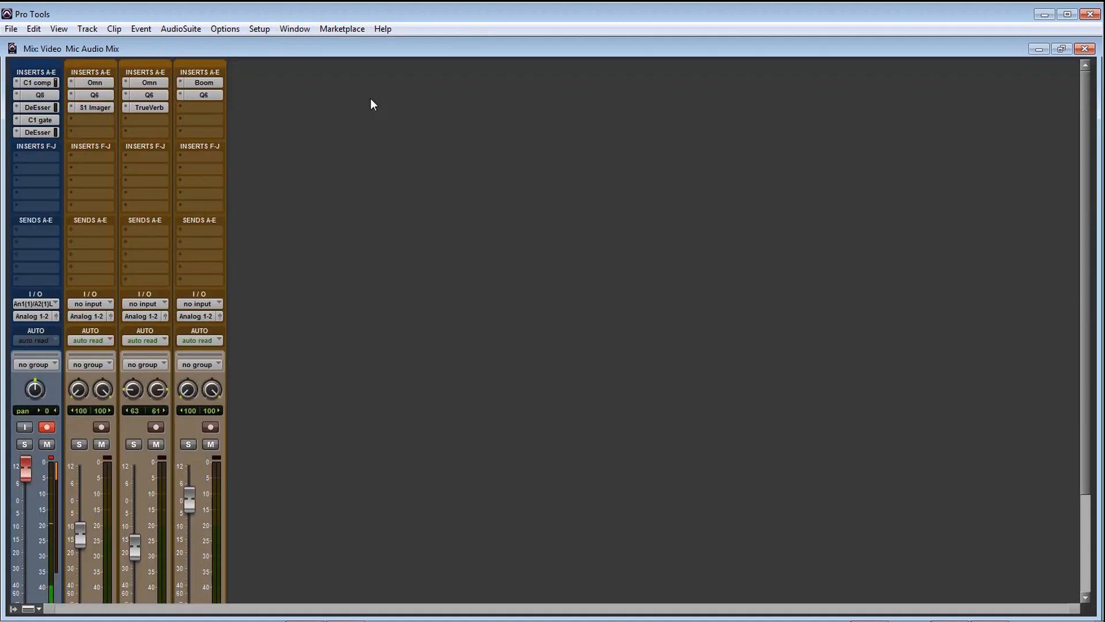
{"action": "scroll", "coordinate": [282, 256], "scroll_direction": "down", "scroll_amount": 3}
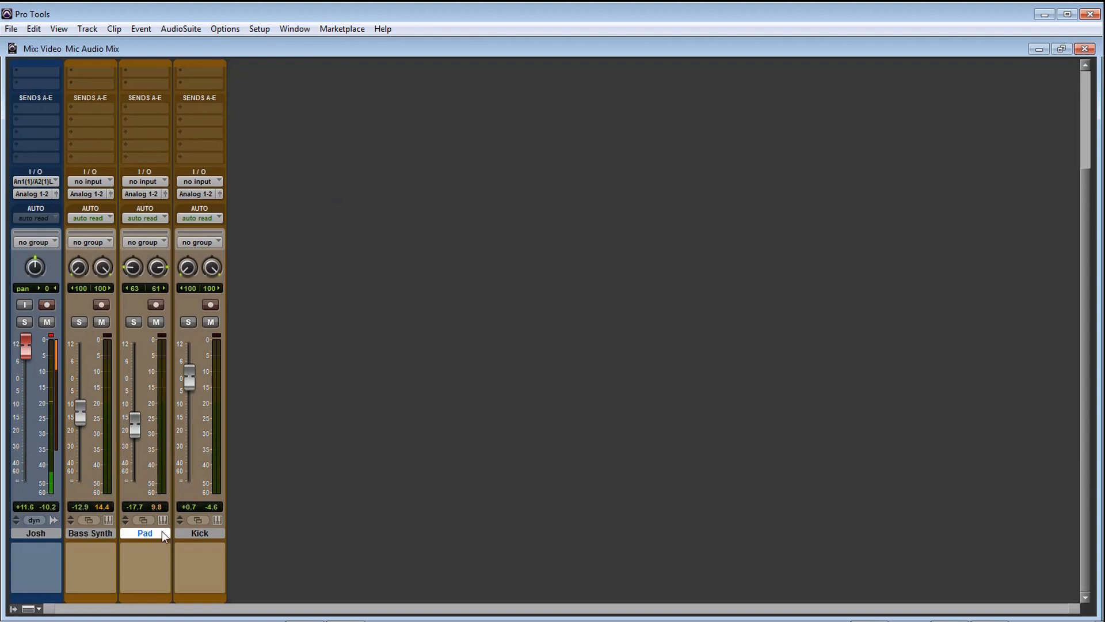
{"action": "left_click", "coordinate": [193, 534]}
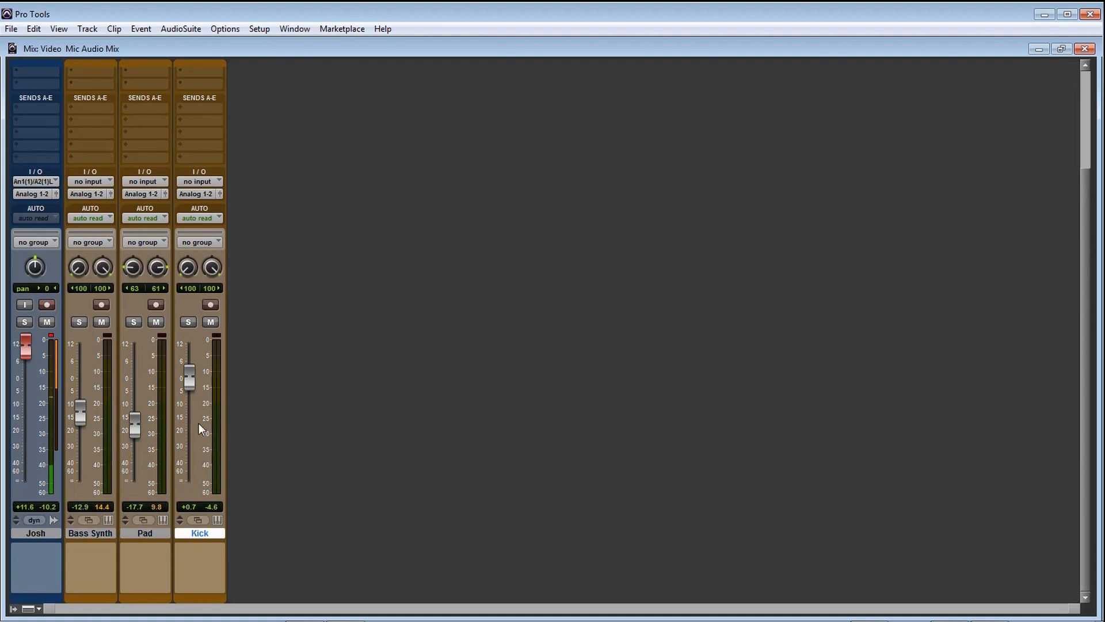
{"action": "left_click", "coordinate": [156, 322]}
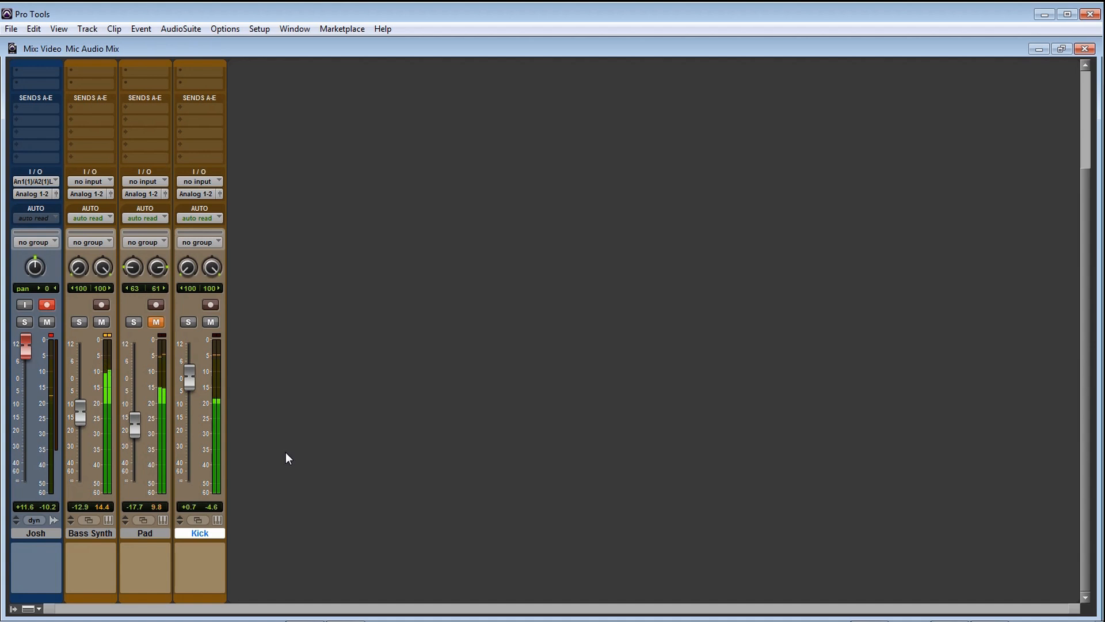
Examine which channel strip sections the Mix window can display, including Sends A-E.
{"action": "scroll", "coordinate": [254, 435], "scroll_direction": "up", "scroll_amount": 3}
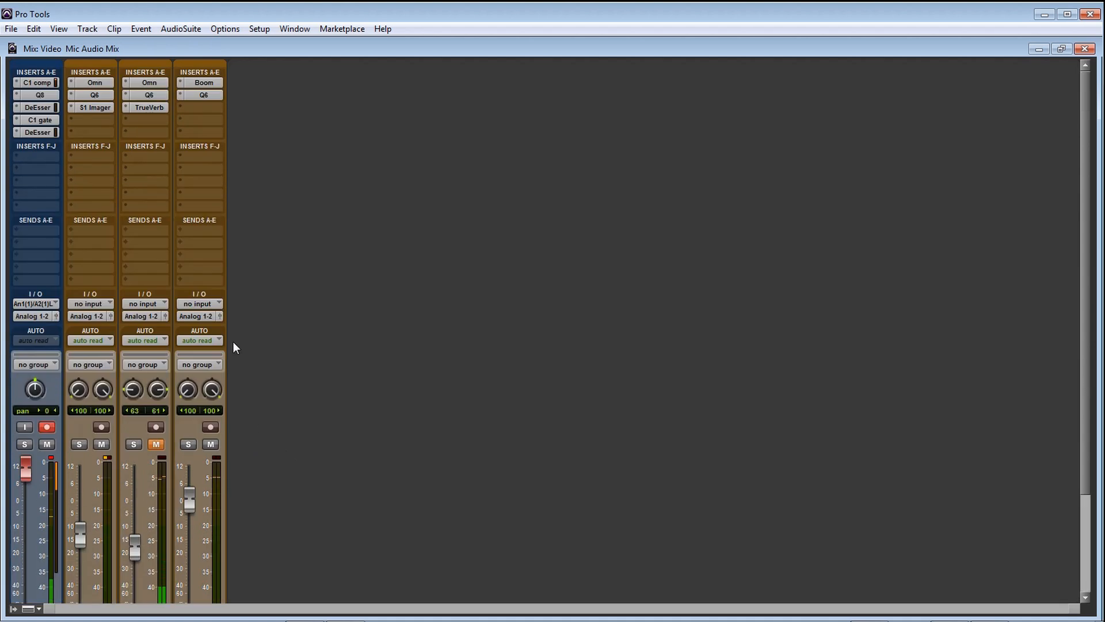
{"action": "right_click", "coordinate": [202, 72]}
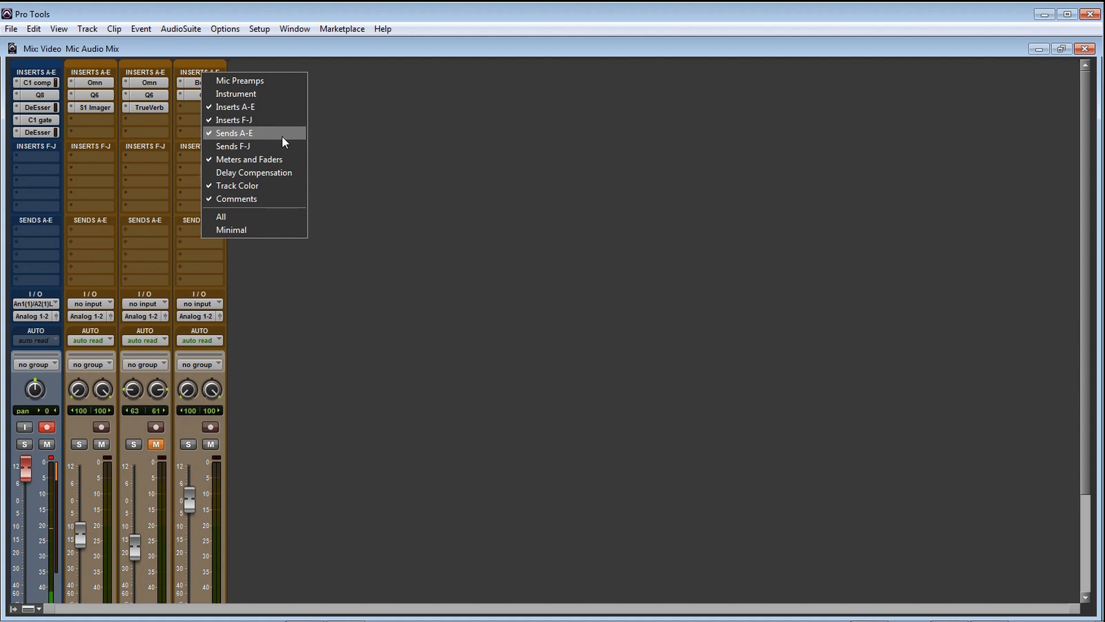
{"action": "left_click", "coordinate": [292, 257]}
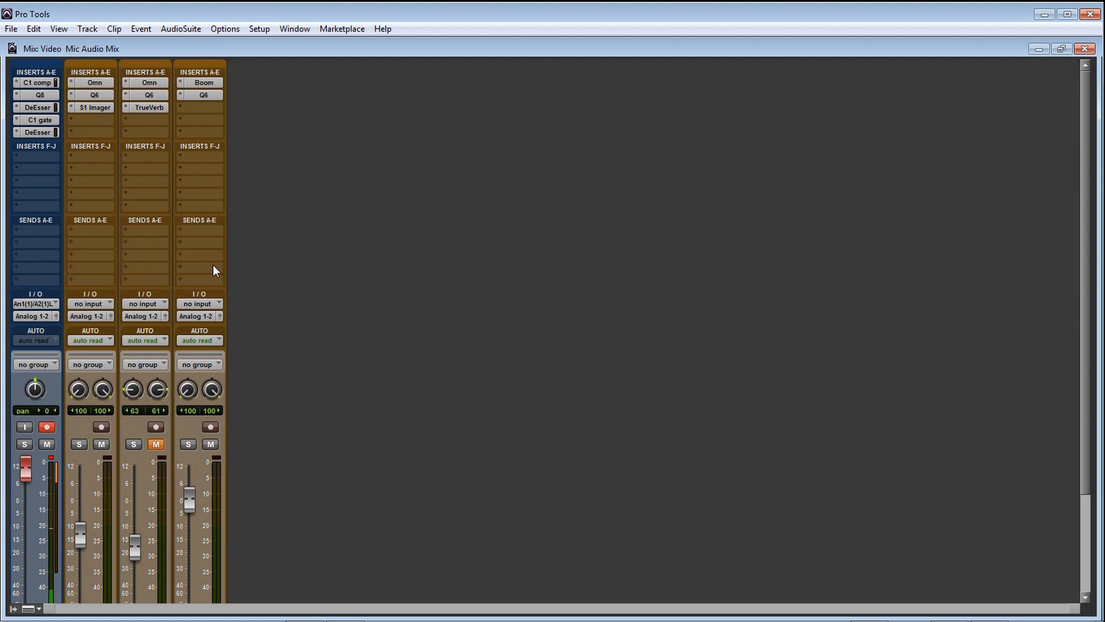
Assign the Kick track's first send to Bus 17 (Mono) and set the send level to about -8.1 dB.
{"action": "left_click", "coordinate": [210, 226]}
{"action": "left_click", "coordinate": [202, 228]}
{"action": "left_click", "coordinate": [202, 229]}
{"action": "mouse_move", "coordinate": [254, 266]}
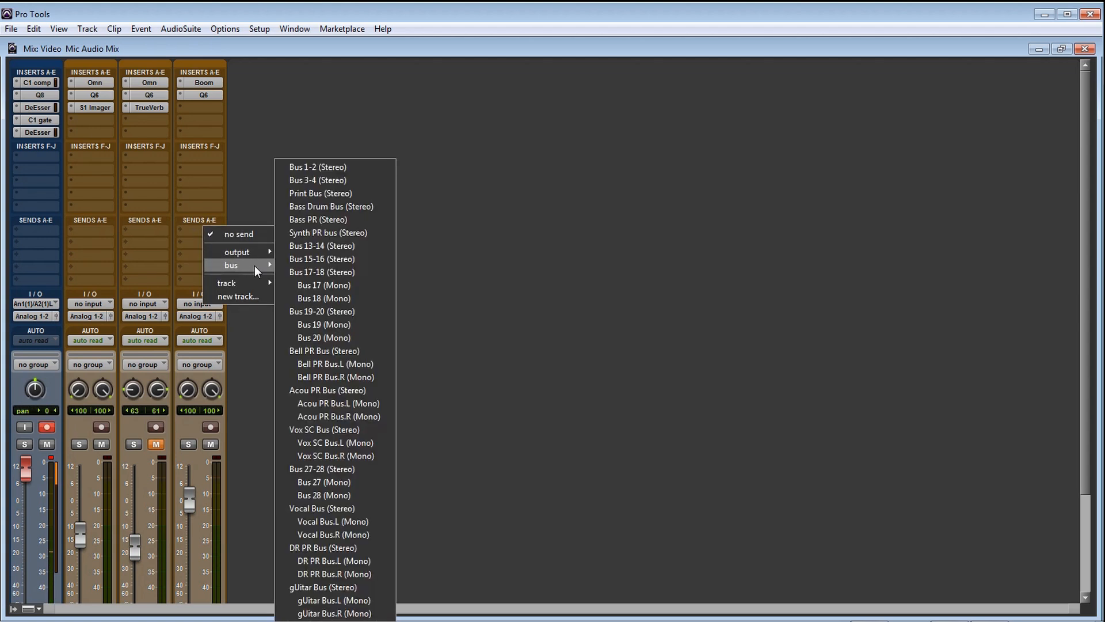
{"action": "left_click", "coordinate": [337, 284]}
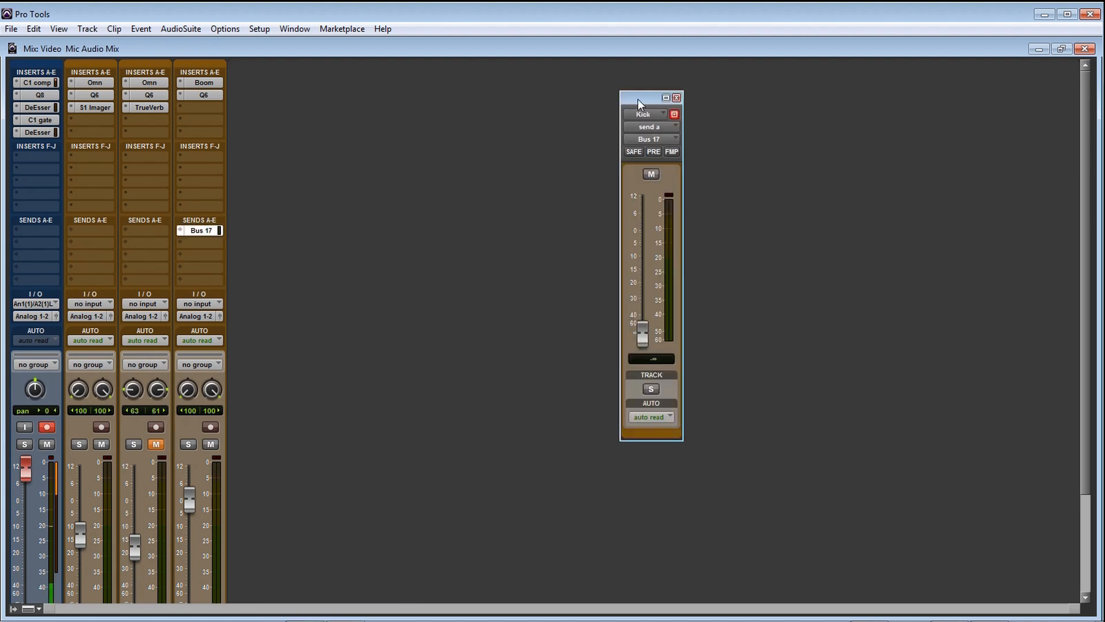
{"action": "left_click_drag", "start_coordinate": [638, 99], "coordinate": [584, 141]}
{"action": "mouse_move", "coordinate": [588, 368]}
{"action": "left_mouse_down"}
{"action": "mouse_move", "coordinate": [583, 247]}
{"action": "mouse_move", "coordinate": [593, 384]}
{"action": "left_mouse_up"}
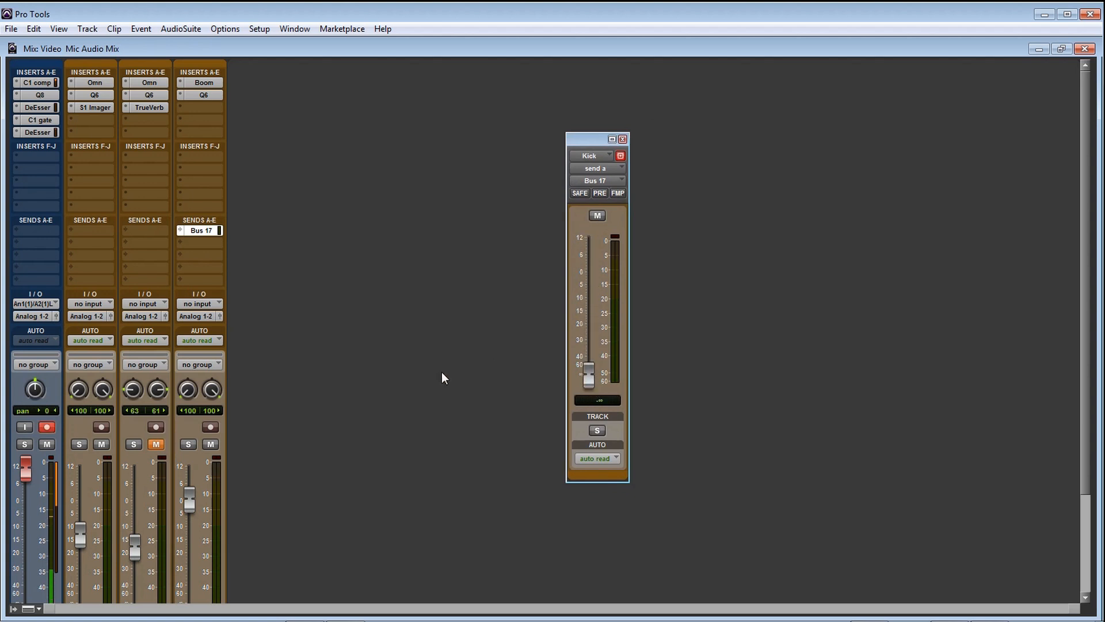
{"action": "left_click_drag", "start_coordinate": [588, 375], "coordinate": [588, 302]}
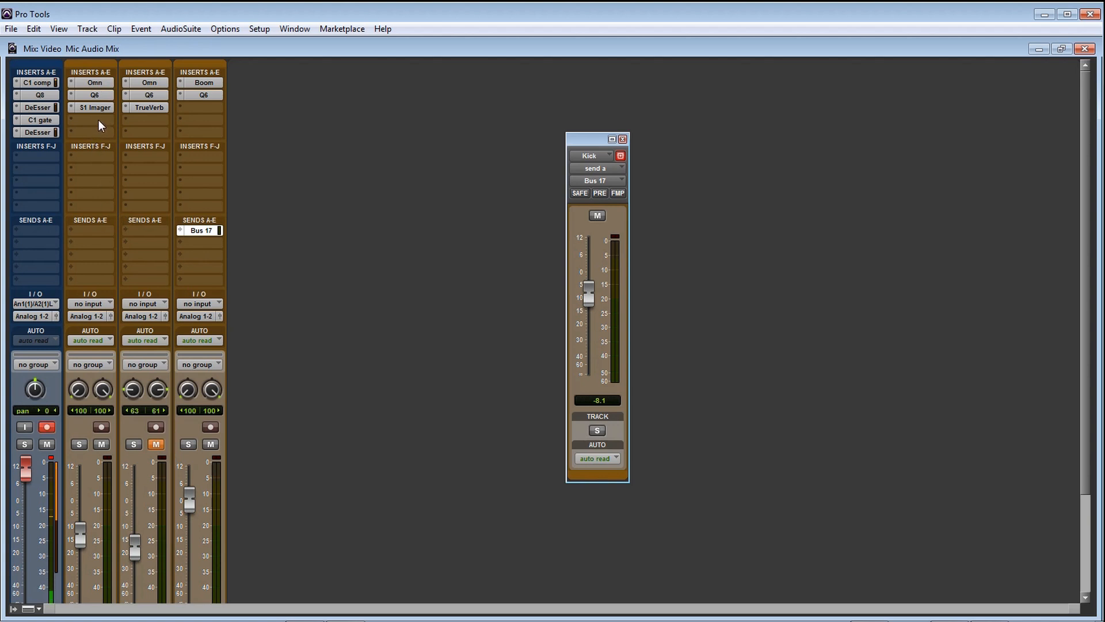
Insert a multichannel Dyn3 Compressor/Limiter (stereo) in the last insert slot of the Bass Synth track.
{"action": "left_click", "coordinate": [96, 203]}
{"action": "mouse_move", "coordinate": [203, 224]}
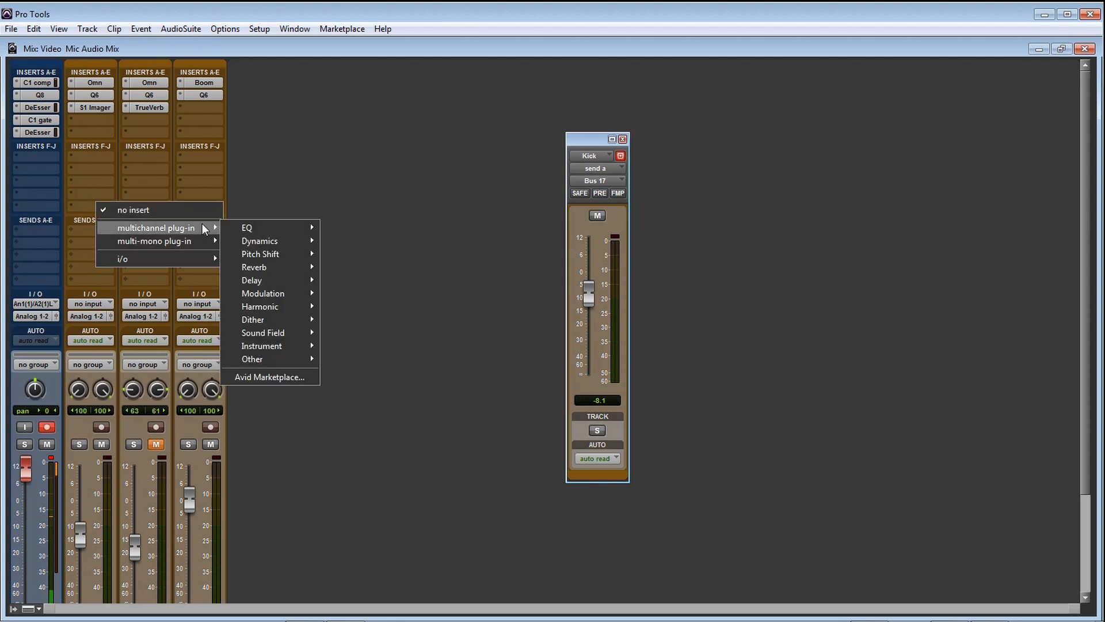
{"action": "mouse_move", "coordinate": [290, 240]}
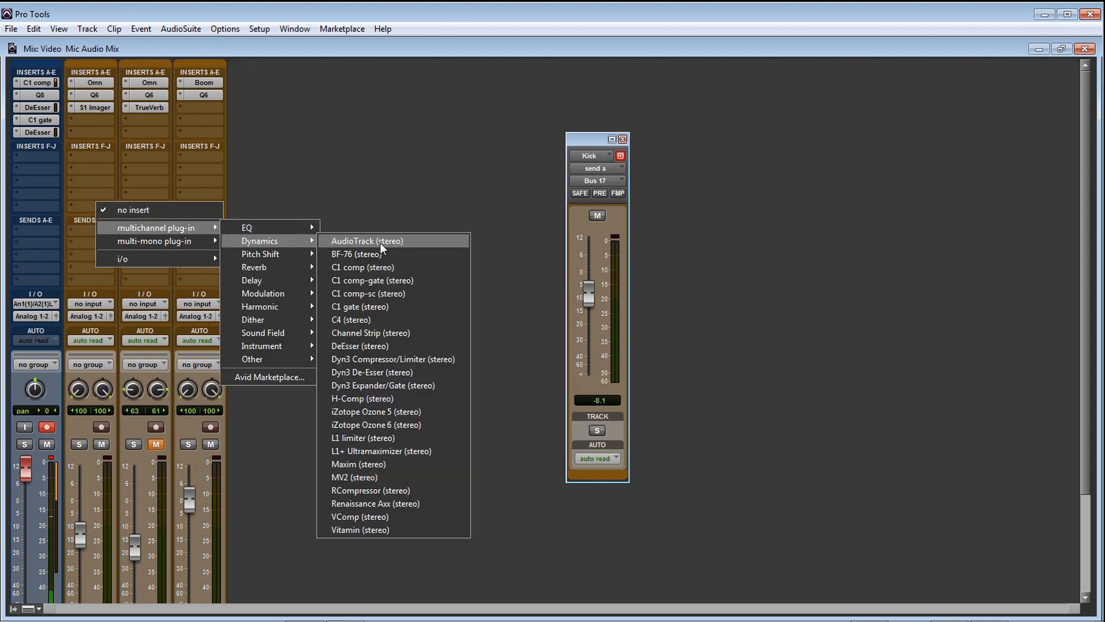
{"action": "left_click", "coordinate": [437, 358]}
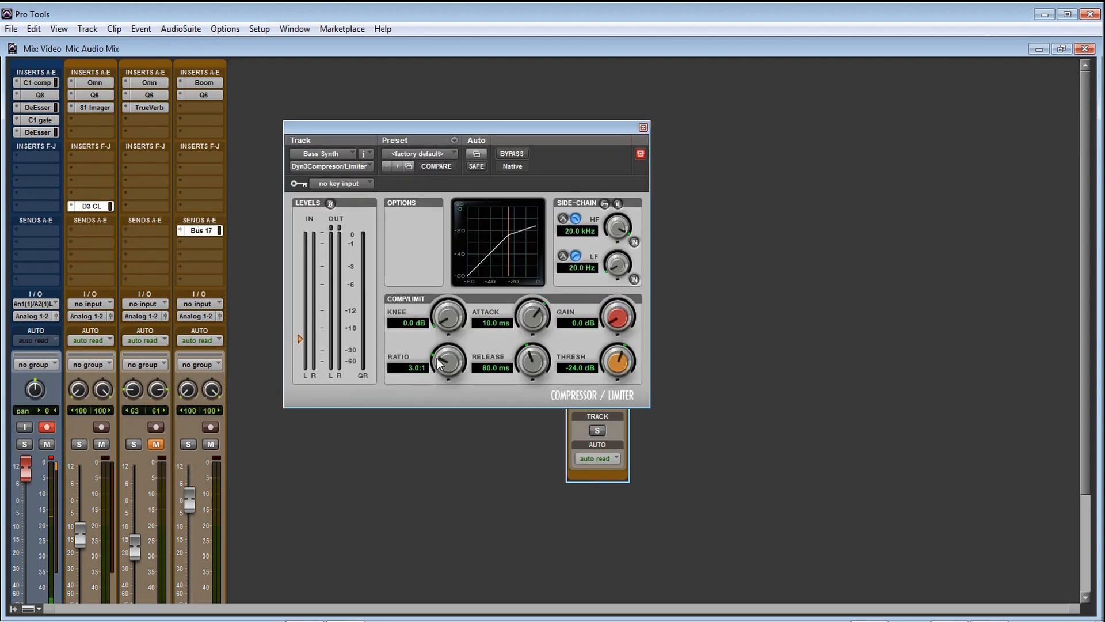
{"action": "left_click_drag", "start_coordinate": [549, 127], "coordinate": [404, 187]}
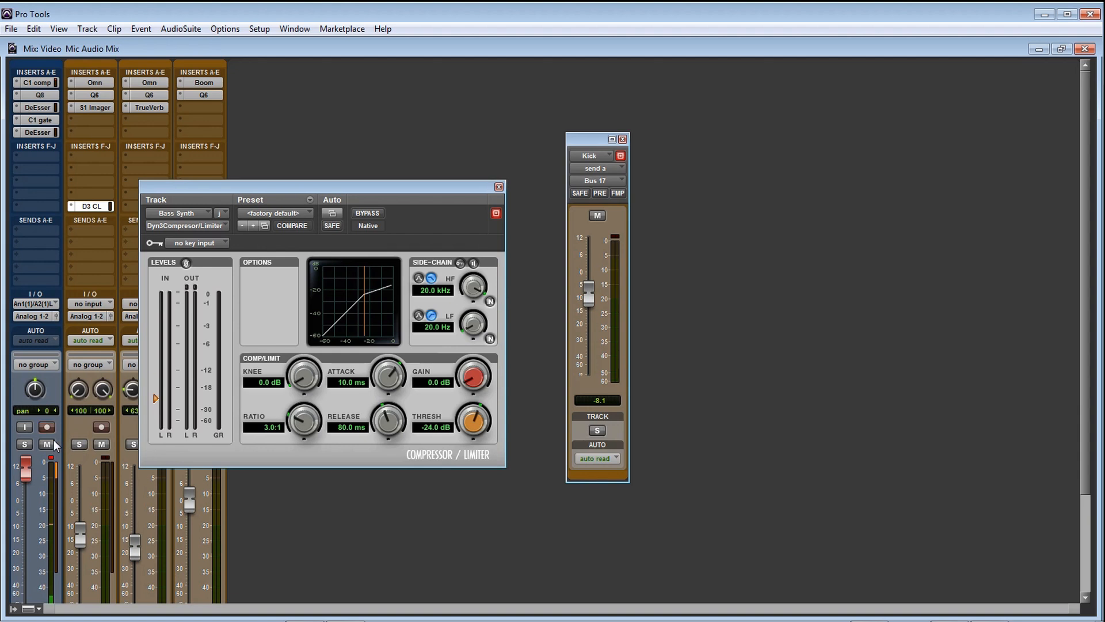
Solo the Bass Synth and microphone tracks, compare the bass with the compressor active and bypassed, and clear the solos.
{"action": "left_click", "coordinate": [23, 444]}
{"action": "left_click_drag", "start_coordinate": [397, 184], "coordinate": [494, 216]}
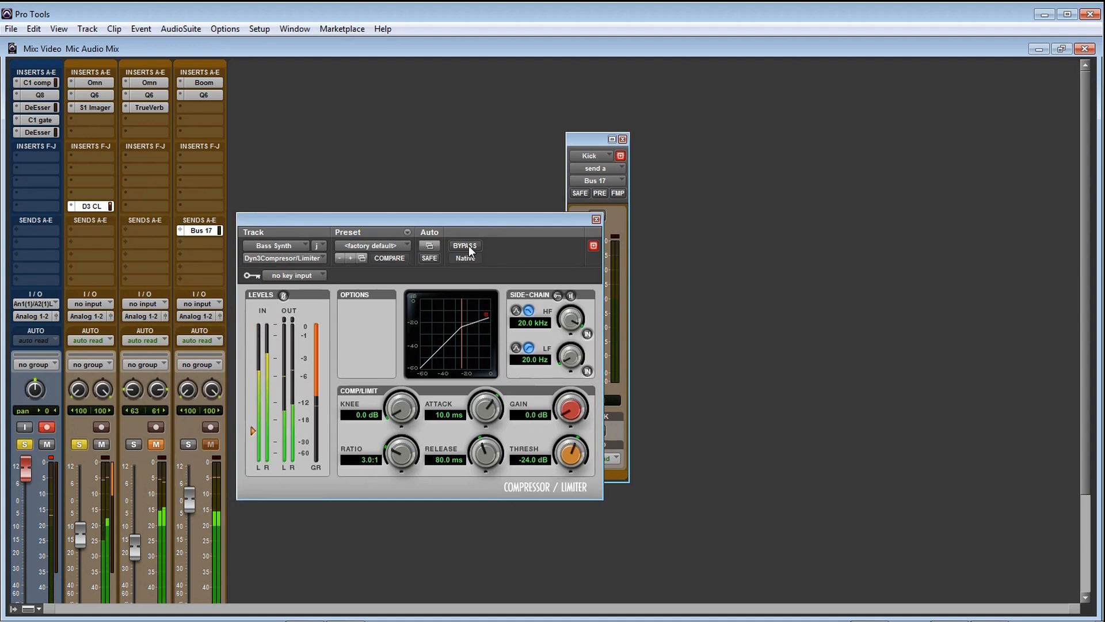
{"action": "left_click", "coordinate": [468, 246]}
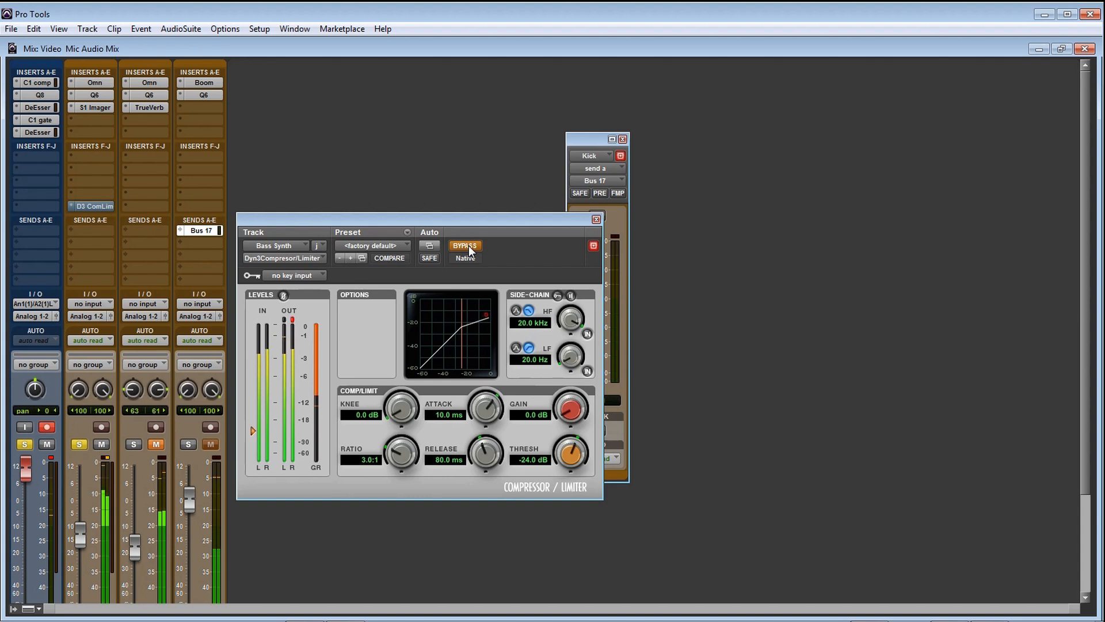
{"action": "left_click", "coordinate": [469, 245]}
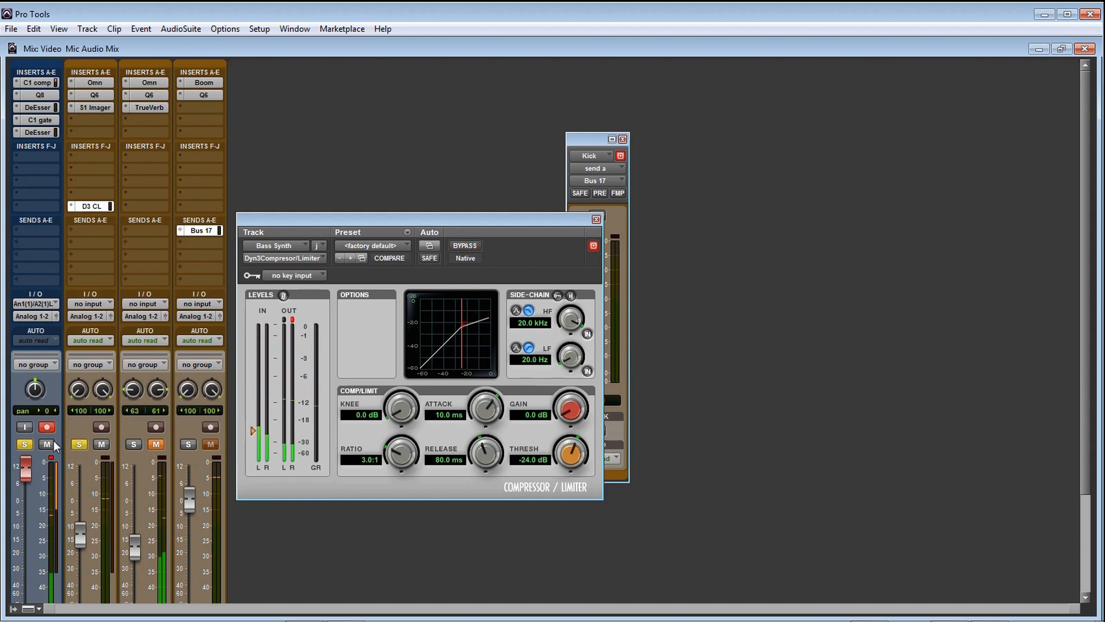
{"action": "left_click", "coordinate": [80, 445]}
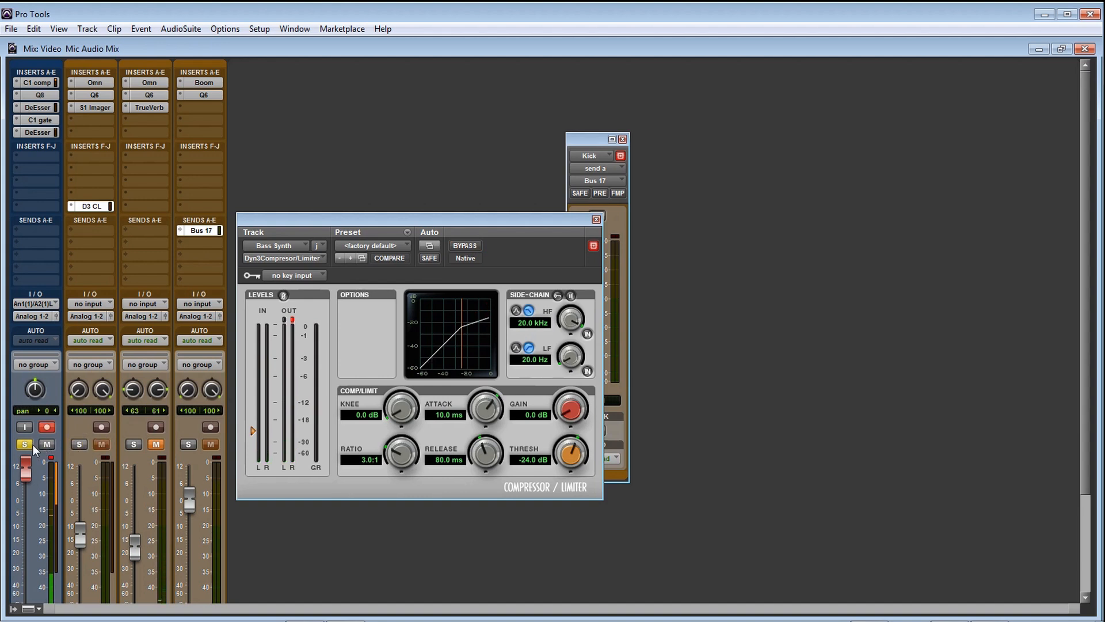
{"action": "left_click", "coordinate": [25, 445]}
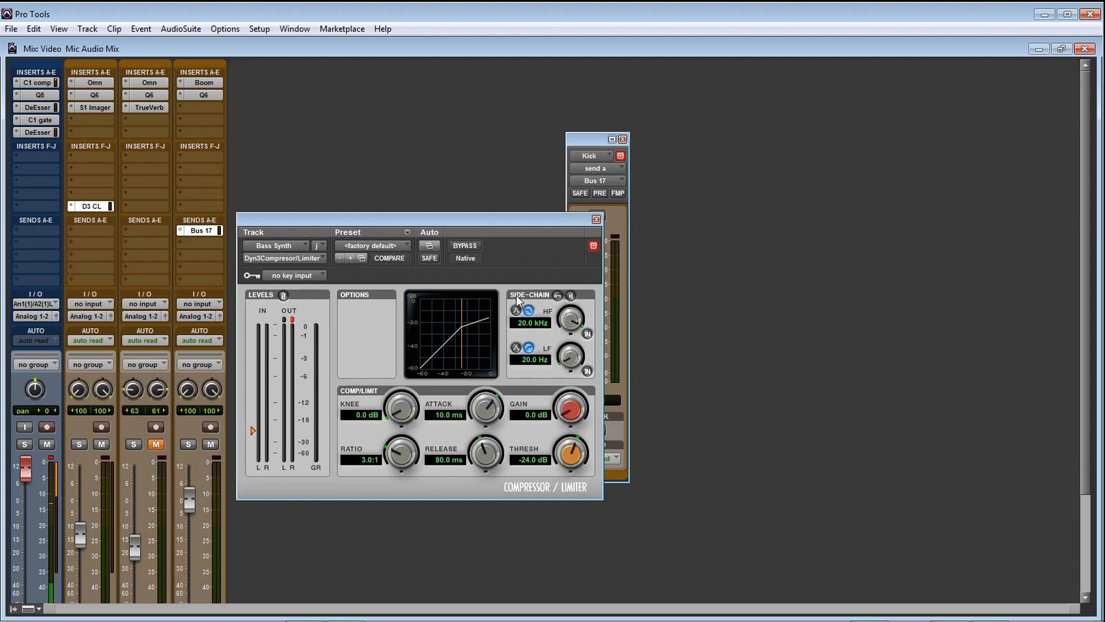
Enable the compressor's external side-chain key with Bus 17 as key input, and place its window beside the Kick send window.
{"action": "left_click", "coordinate": [557, 296]}
{"action": "left_click", "coordinate": [314, 275]}
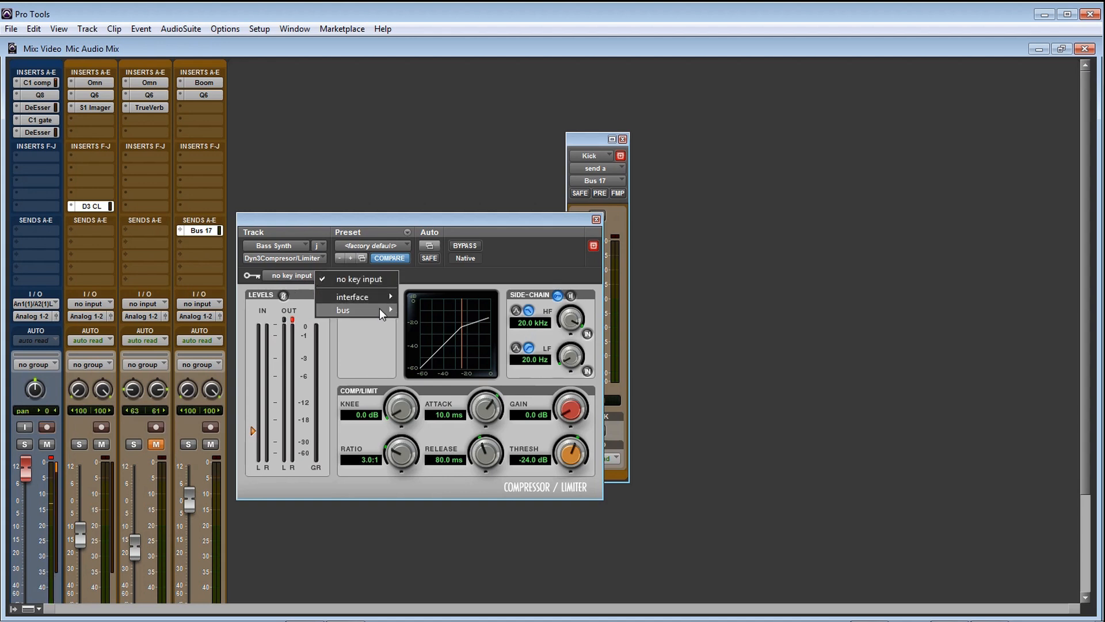
{"action": "mouse_move", "coordinate": [378, 310]}
{"action": "left_click", "coordinate": [427, 309]}
{"action": "left_click_drag", "start_coordinate": [498, 216], "coordinate": [922, 206]}
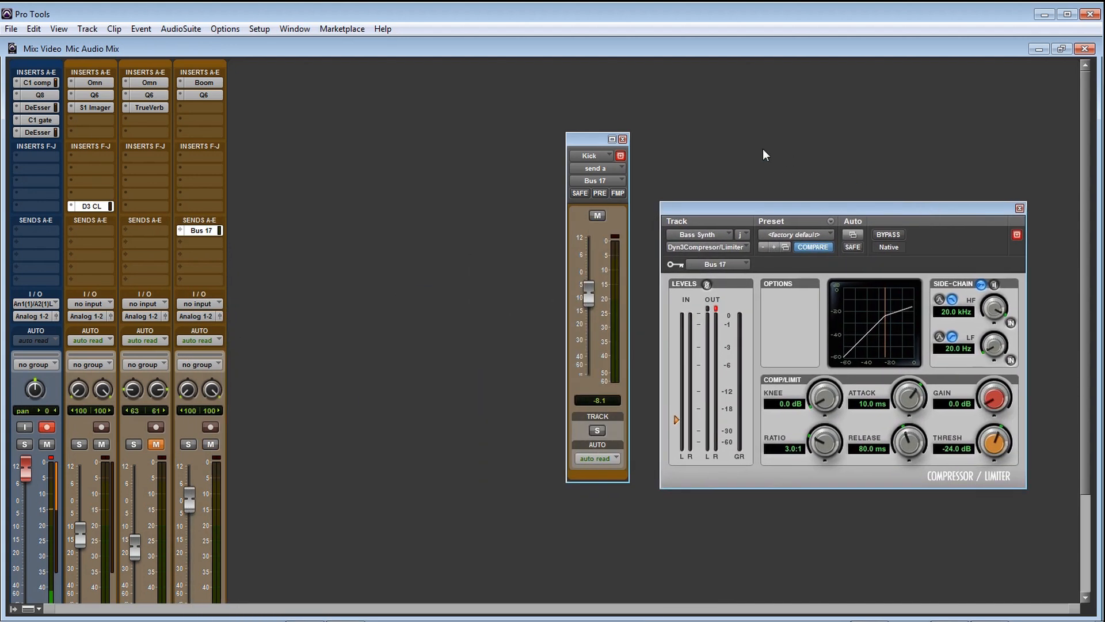
{"action": "left_click_drag", "start_coordinate": [588, 139], "coordinate": [349, 175]}
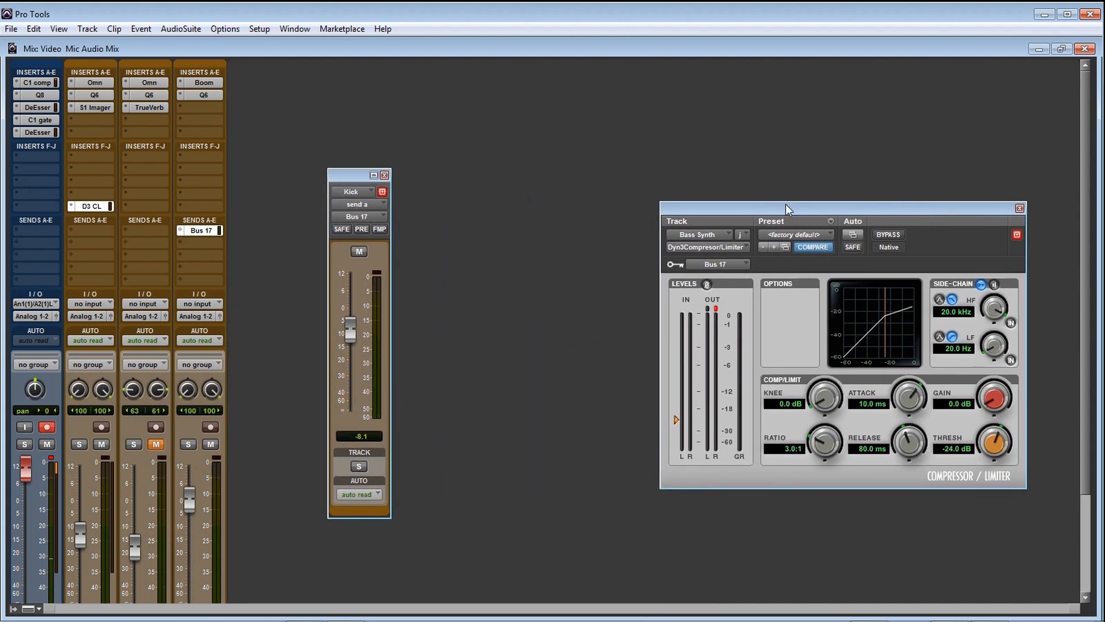
{"action": "left_click_drag", "start_coordinate": [786, 204], "coordinate": [569, 208]}
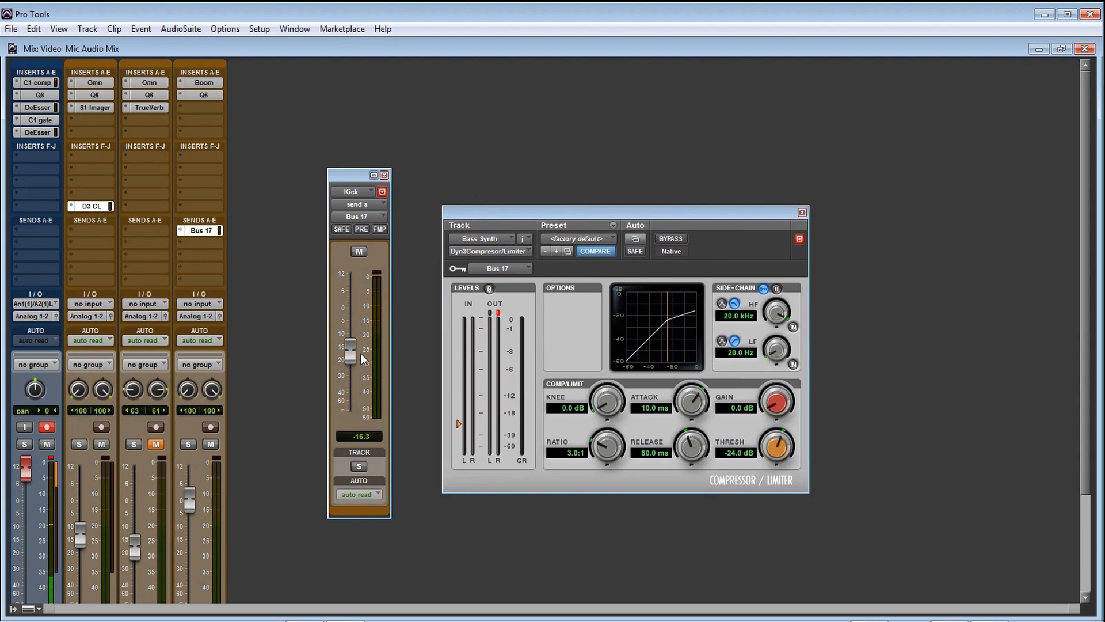
Set the Kick send to about -12.1 dB and the compressor's attack to 1.8 ms and release to 85.5 ms, comparing against bypass.
{"action": "left_click_drag", "start_coordinate": [361, 353], "coordinate": [420, 343]}
{"action": "left_click_drag", "start_coordinate": [693, 405], "coordinate": [697, 420]}
{"action": "left_click_drag", "start_coordinate": [701, 451], "coordinate": [700, 460]}
{"action": "left_click_drag", "start_coordinate": [693, 446], "coordinate": [694, 433]}
{"action": "left_click", "coordinate": [673, 240]}
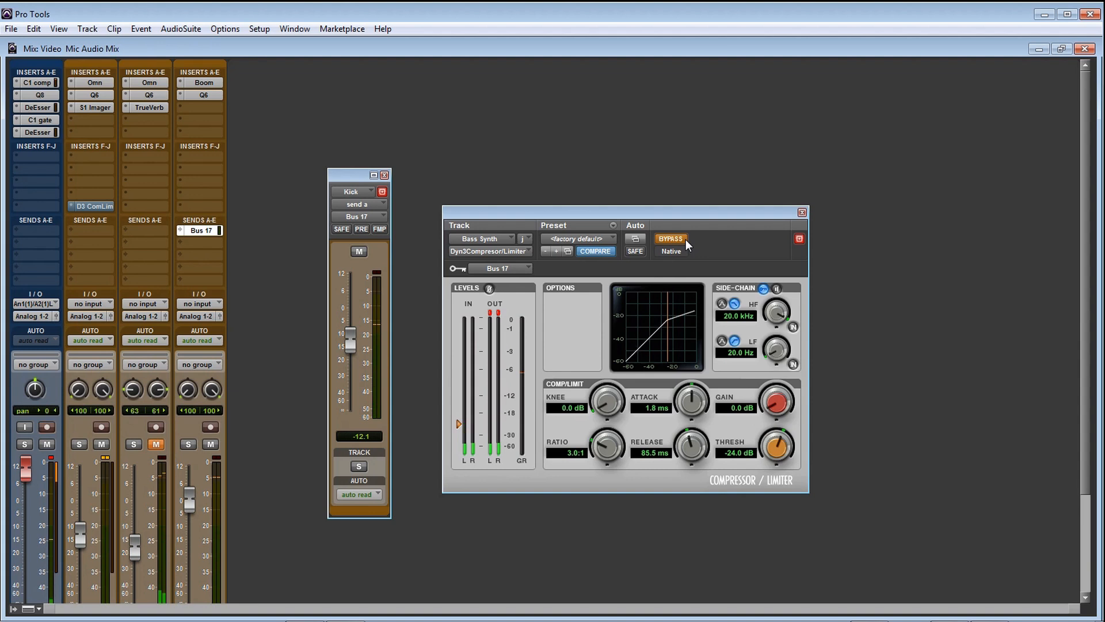
{"action": "left_click", "coordinate": [685, 240]}
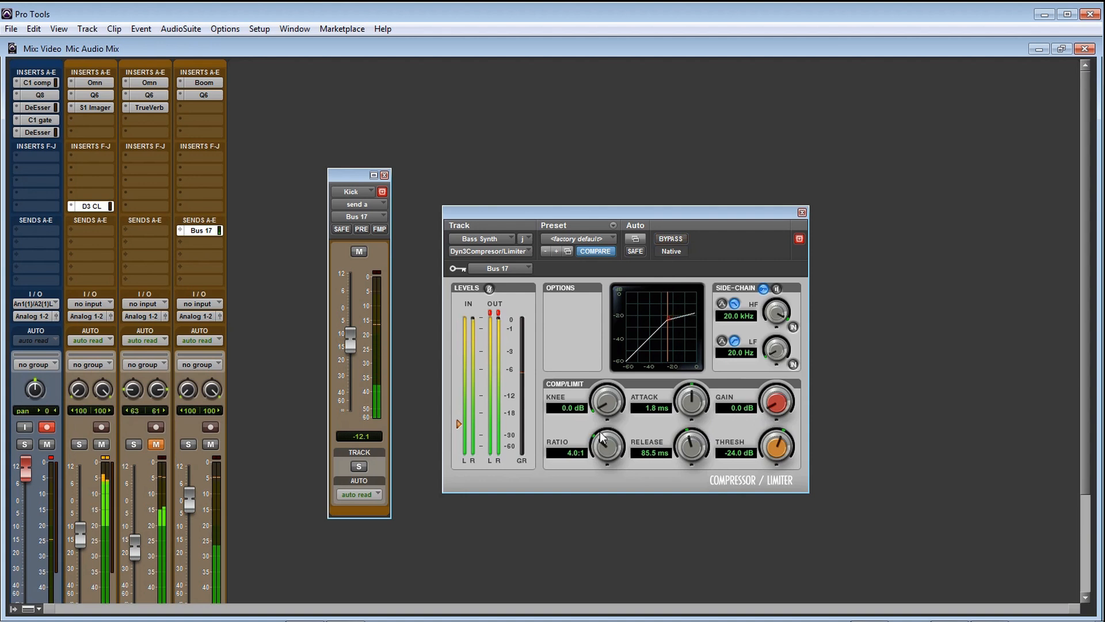
Intensify the ducking with a 5.2:1 ratio, +6.2 dB Kick send level, 4.4 dB compressor gain and 233.1 ms release.
{"action": "left_click_drag", "start_coordinate": [607, 446], "coordinate": [605, 431]}
{"action": "left_click_drag", "start_coordinate": [347, 341], "coordinate": [355, 292]}
{"action": "left_click_drag", "start_coordinate": [783, 400], "coordinate": [783, 379]}
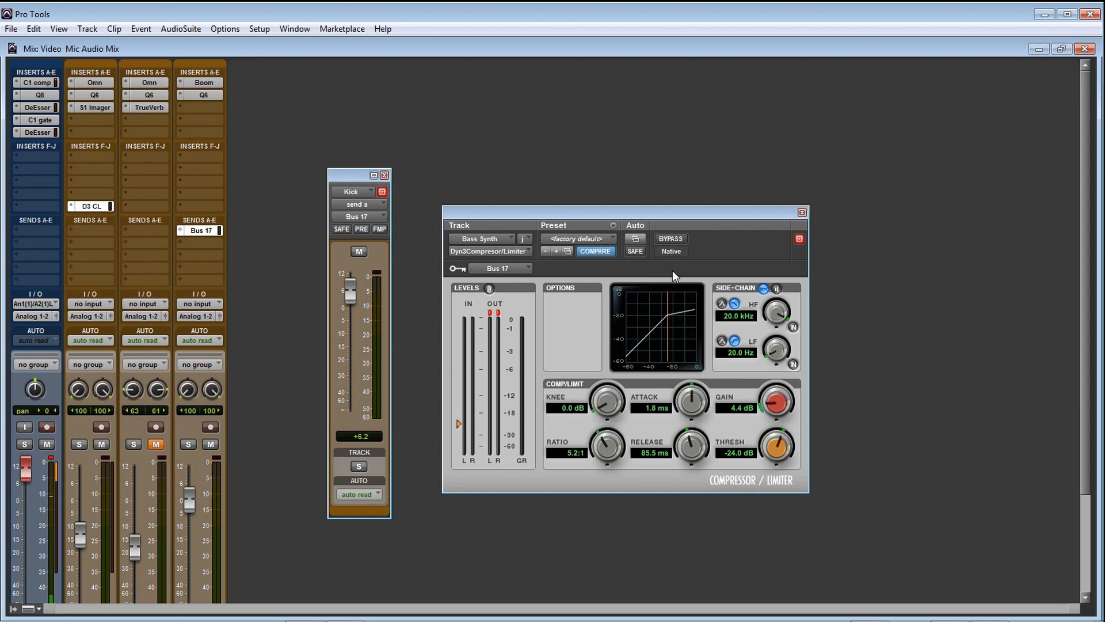
{"action": "mouse_move", "coordinate": [686, 450]}
{"action": "left_mouse_down"}
{"action": "mouse_move", "coordinate": [689, 469]}
{"action": "mouse_move", "coordinate": [696, 415]}
{"action": "mouse_move", "coordinate": [697, 461]}
{"action": "left_mouse_up"}
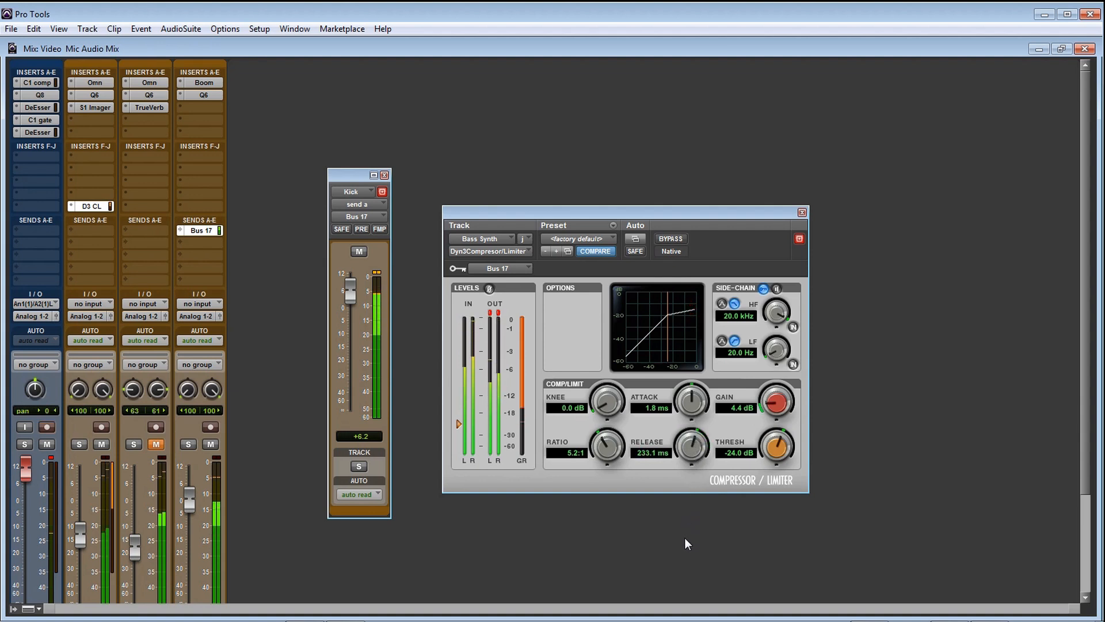
Set the Bass Synth compressor's attack to 740.5 us and release to 108.2 ms, comparing the result against bypass.
{"action": "left_click_drag", "start_coordinate": [697, 465], "coordinate": [687, 528]}
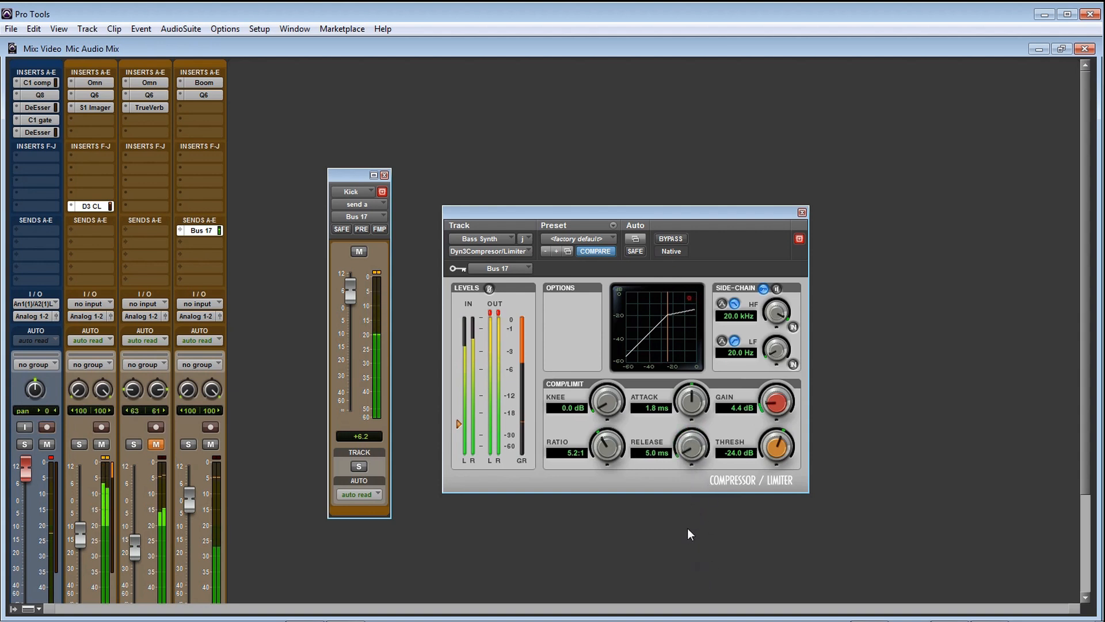
{"action": "mouse_move", "coordinate": [694, 464]}
{"action": "left_mouse_down"}
{"action": "mouse_move", "coordinate": [698, 403]}
{"action": "mouse_move", "coordinate": [694, 457]}
{"action": "mouse_move", "coordinate": [695, 443]}
{"action": "left_mouse_up"}
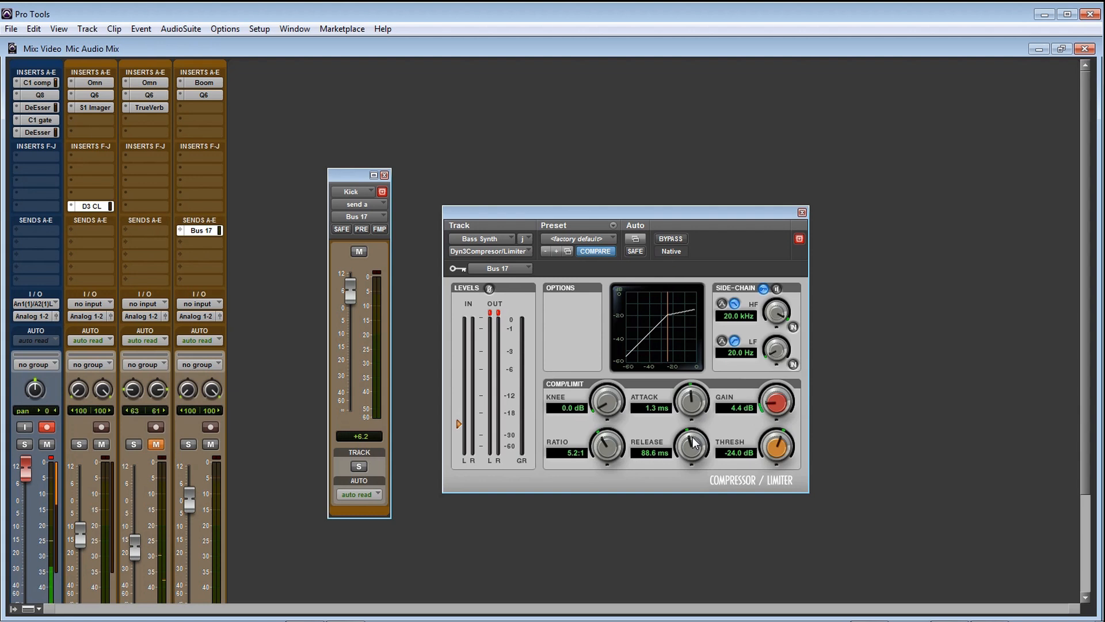
{"action": "left_click_drag", "start_coordinate": [692, 442], "coordinate": [690, 451]}
{"action": "left_click", "coordinate": [678, 240]}
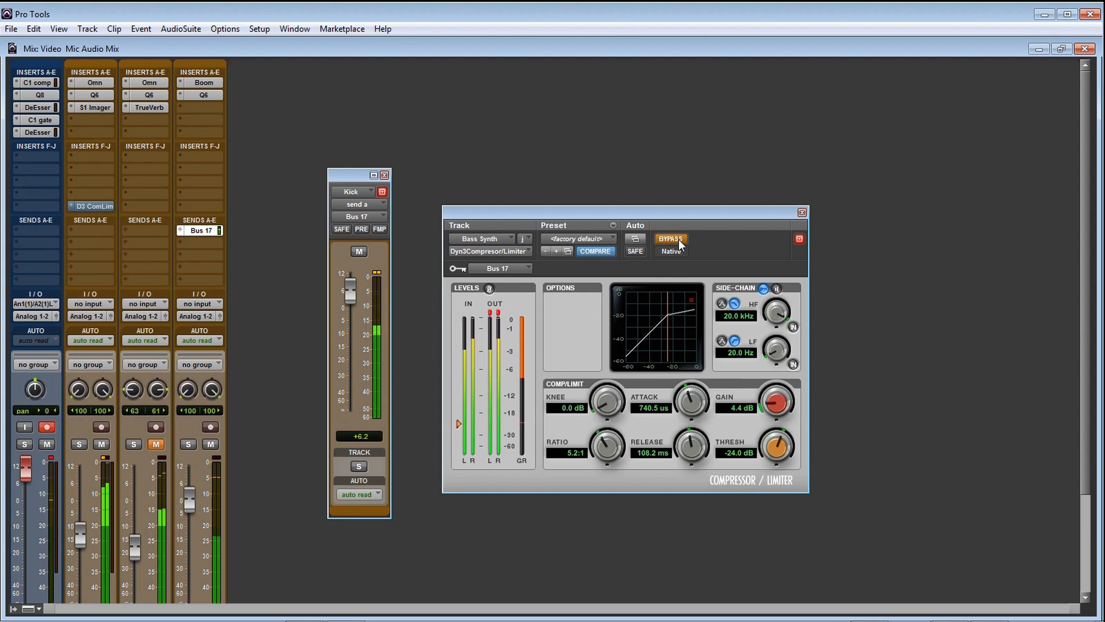
{"action": "left_click", "coordinate": [678, 240]}
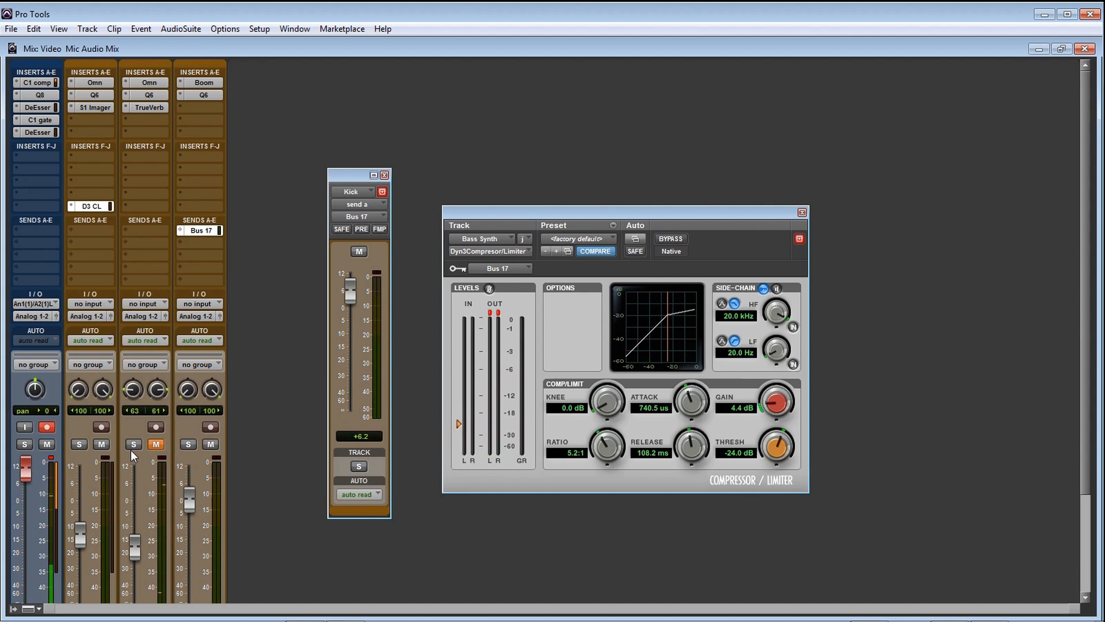
Unmute the Pad track, copy the Bass Synth's side-chained compressor to the same insert slot on Pad, and open the copy.
{"action": "left_click", "coordinate": [156, 444]}
{"action": "key", "text": "space"}
{"action": "left_click_drag", "start_coordinate": [95, 206], "coordinate": [147, 207]}
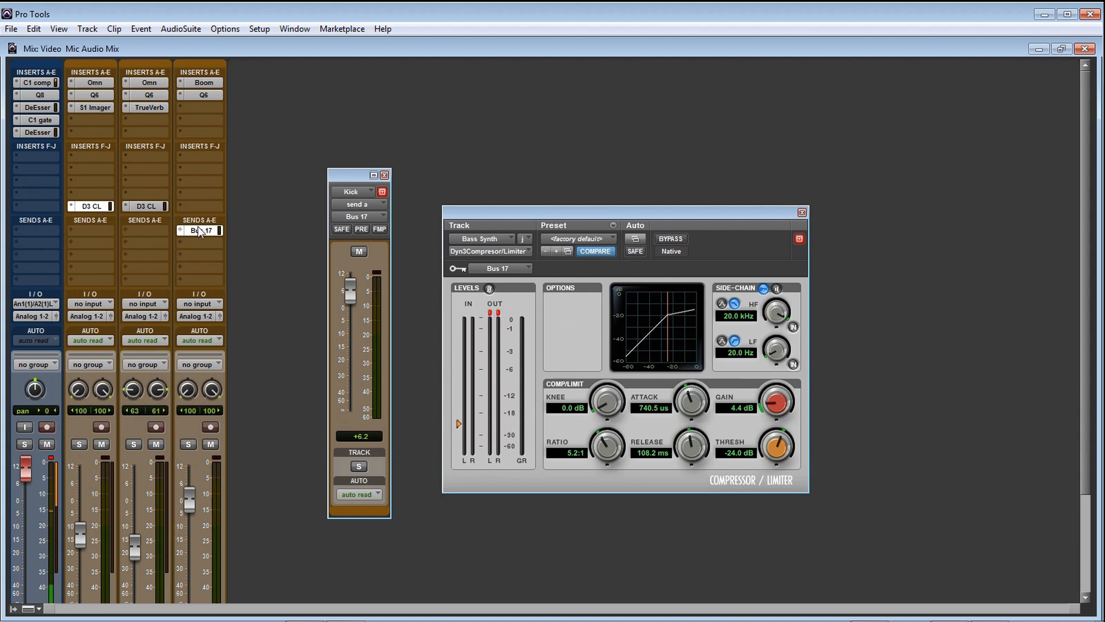
{"action": "left_click", "coordinate": [147, 206]}
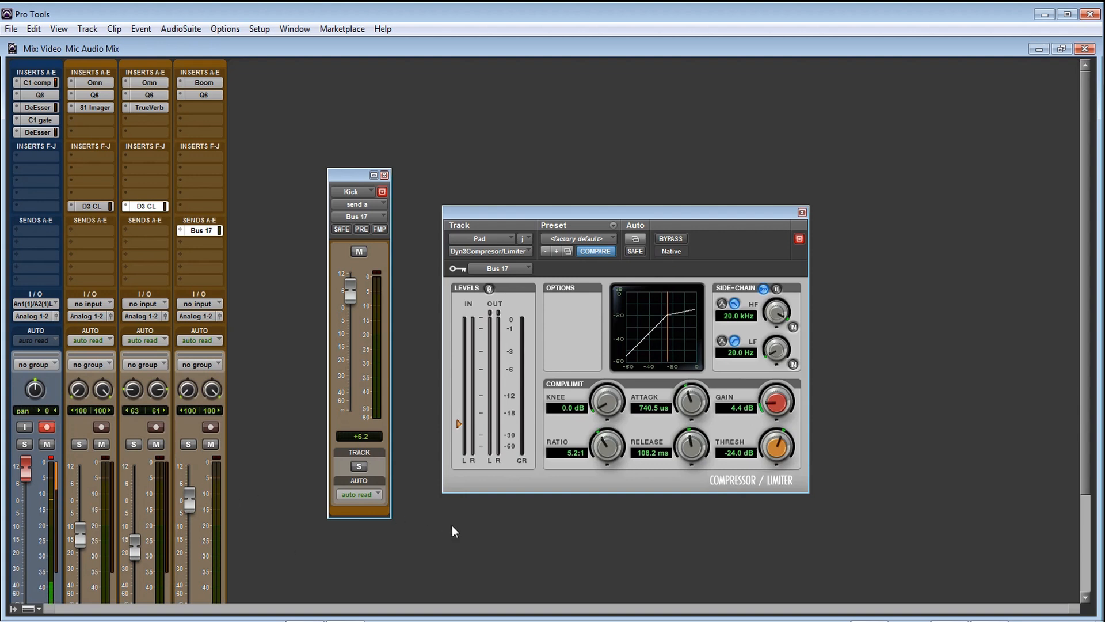
During playback, sweep the Kick send between minimum and high levels, settling at +10.1 dB, and set the Pad compressor's threshold to -24.1 dB.
{"action": "key", "text": "space"}
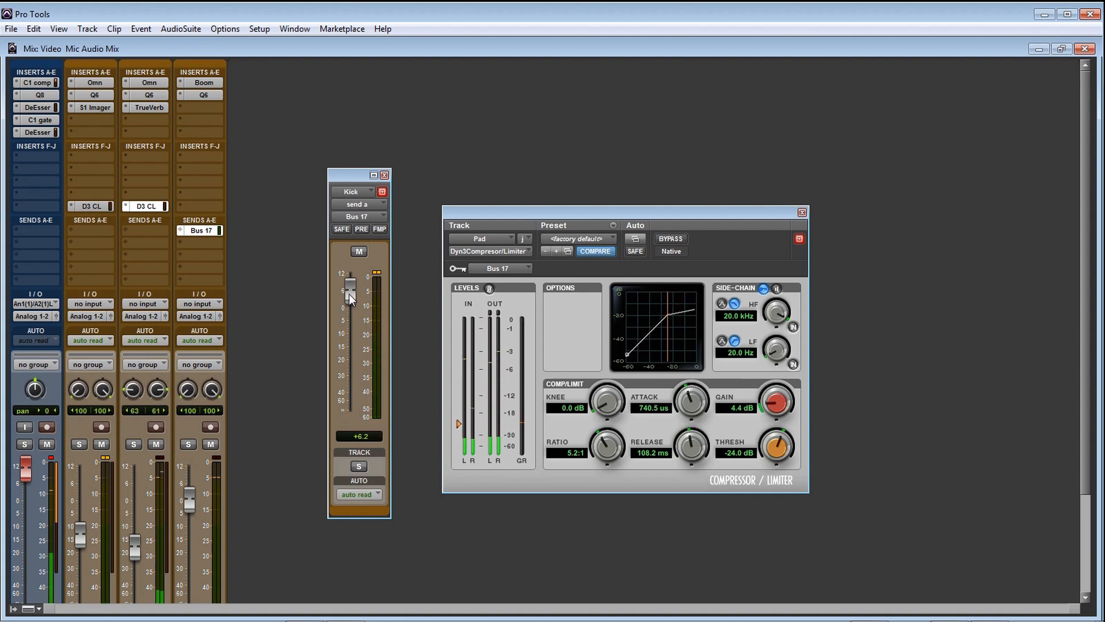
{"action": "left_click_drag", "start_coordinate": [349, 293], "coordinate": [358, 444]}
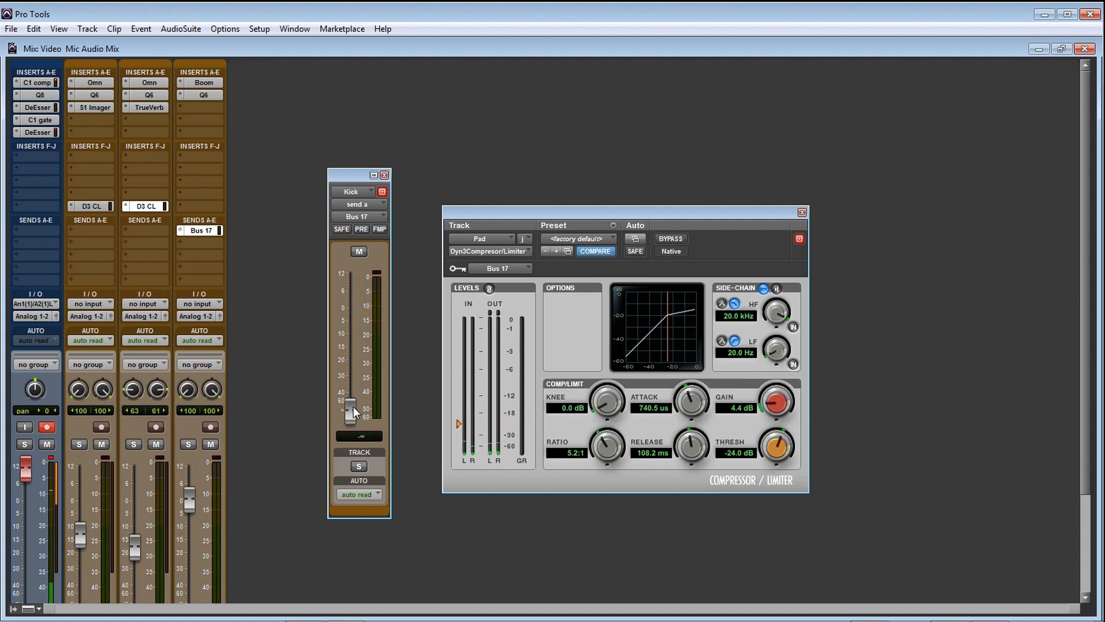
{"action": "left_click_drag", "start_coordinate": [352, 406], "coordinate": [348, 251]}
{"action": "left_click_drag", "start_coordinate": [348, 283], "coordinate": [350, 408]}
{"action": "key", "text": "space"}
{"action": "left_click_drag", "start_coordinate": [357, 413], "coordinate": [361, 286]}
{"action": "left_click_drag", "start_coordinate": [779, 455], "coordinate": [775, 489]}
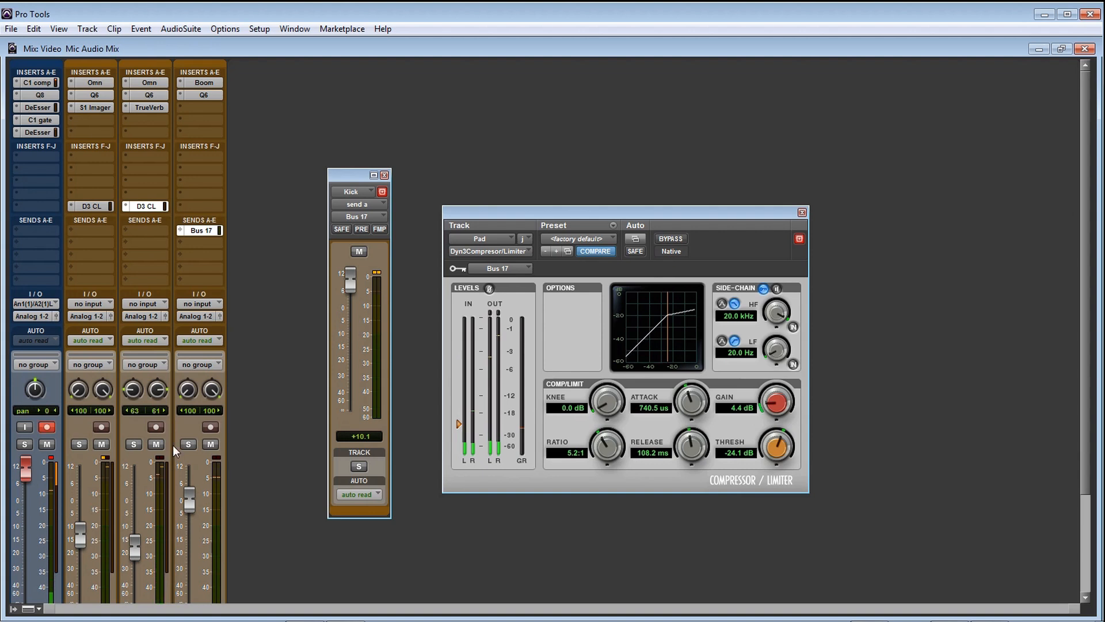
Set the Bass Synth compressor's threshold to -21.8 dB and lower the Kick send to +7.2 dB.
{"action": "left_click", "coordinate": [94, 206]}
{"action": "left_click_drag", "start_coordinate": [769, 446], "coordinate": [770, 437]}
{"action": "left_click_drag", "start_coordinate": [350, 280], "coordinate": [351, 296]}
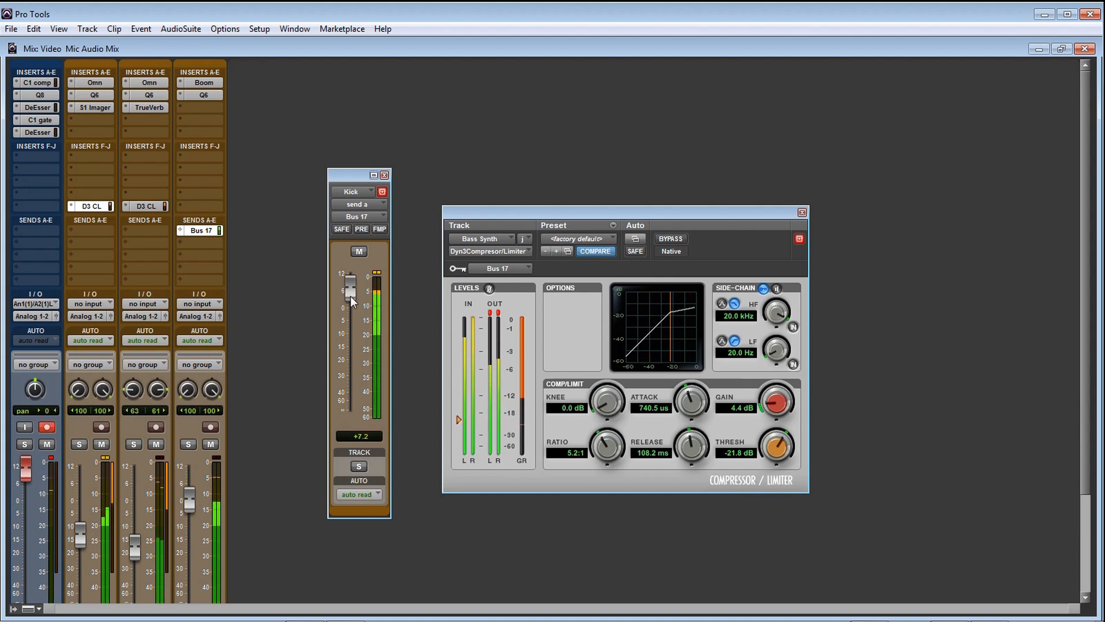
Compare the mix with the Bass Synth and Pad compressors bypassed and active.
{"action": "right_click", "coordinate": [148, 209]}
{"action": "left_click", "coordinate": [161, 216]}
{"action": "right_click", "coordinate": [108, 209]}
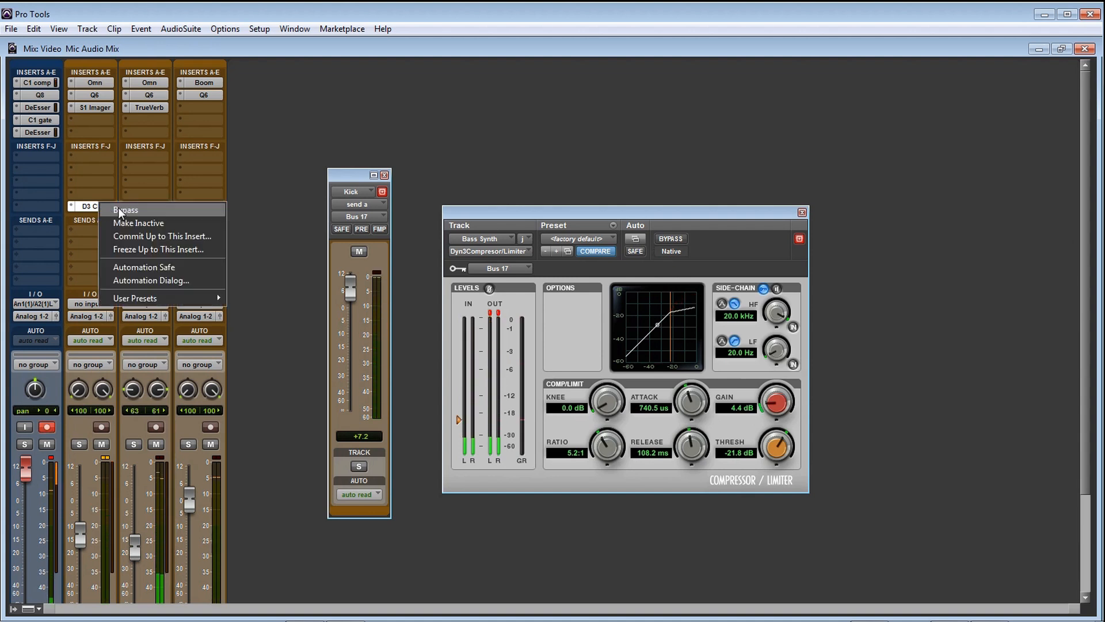
{"action": "left_click", "coordinate": [117, 215]}
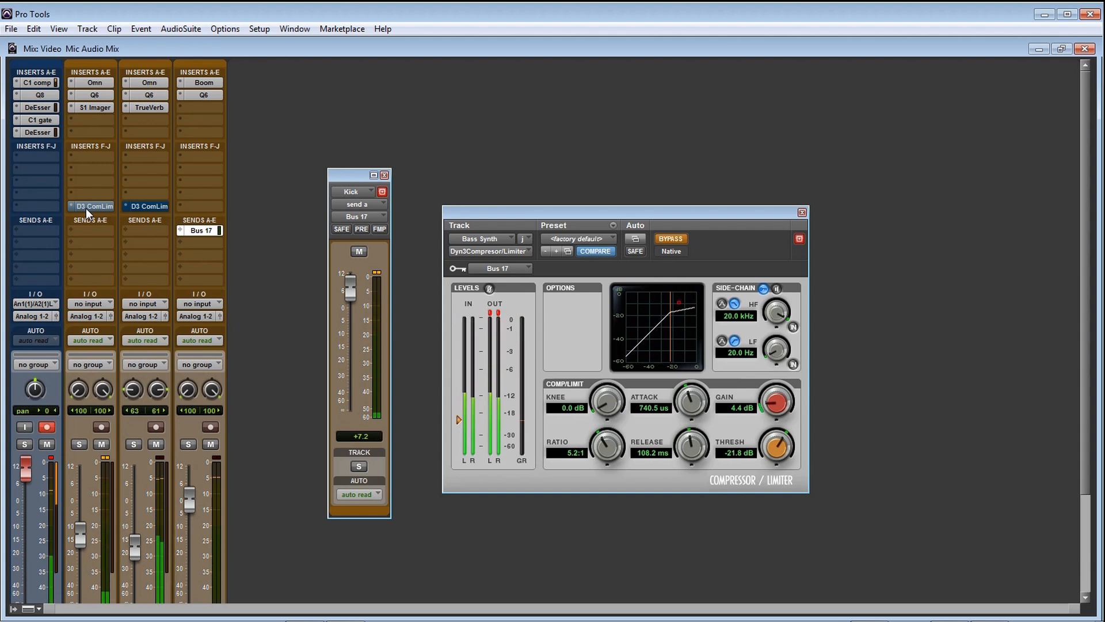
{"action": "right_click", "coordinate": [85, 208]}
{"action": "left_click", "coordinate": [101, 208]}
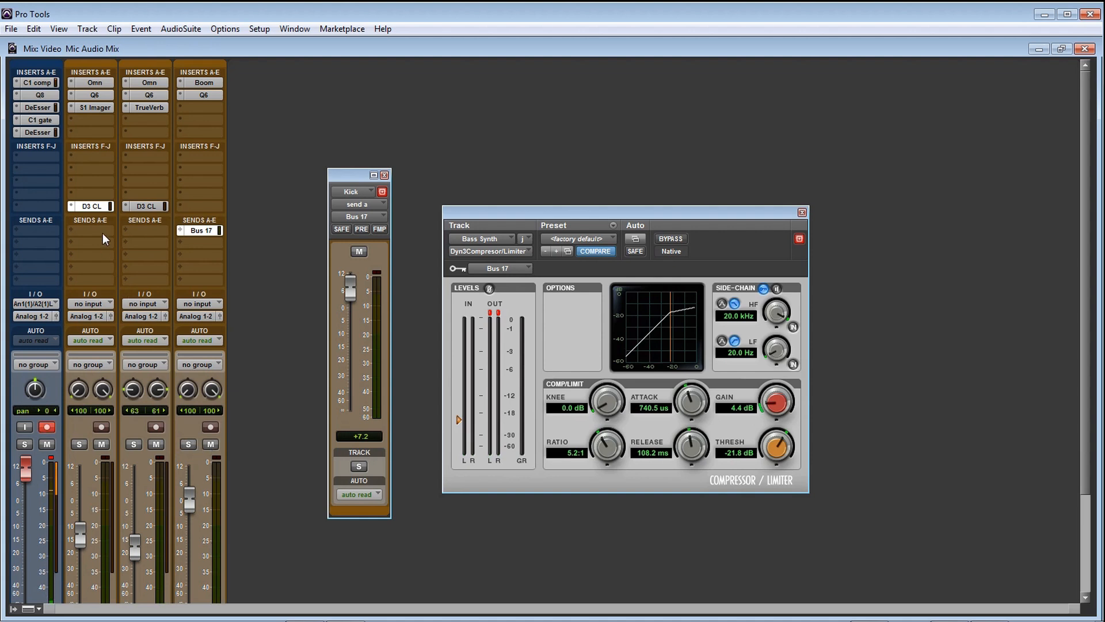
{"action": "right_click", "coordinate": [148, 206]}
{"action": "left_click", "coordinate": [150, 210]}
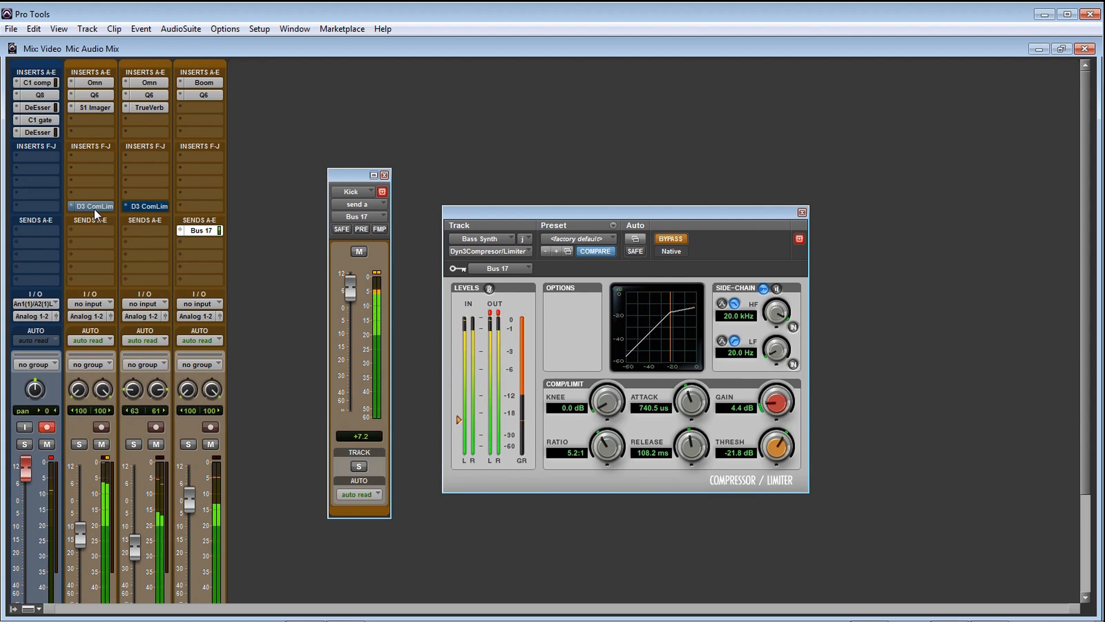
{"action": "right_click", "coordinate": [95, 209]}
{"action": "left_click", "coordinate": [157, 211]}
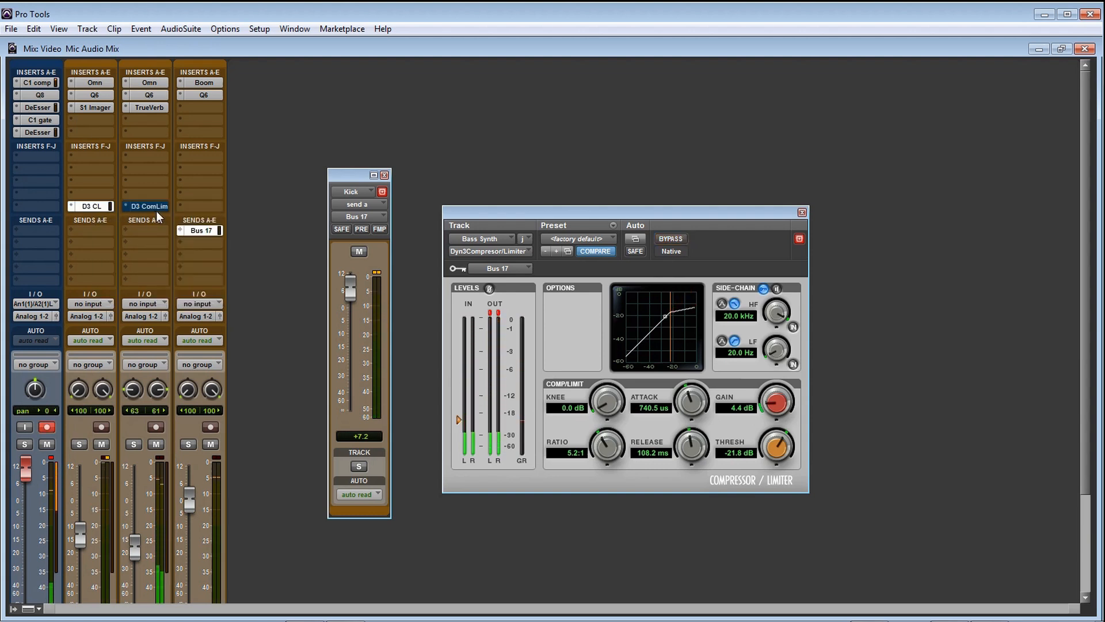